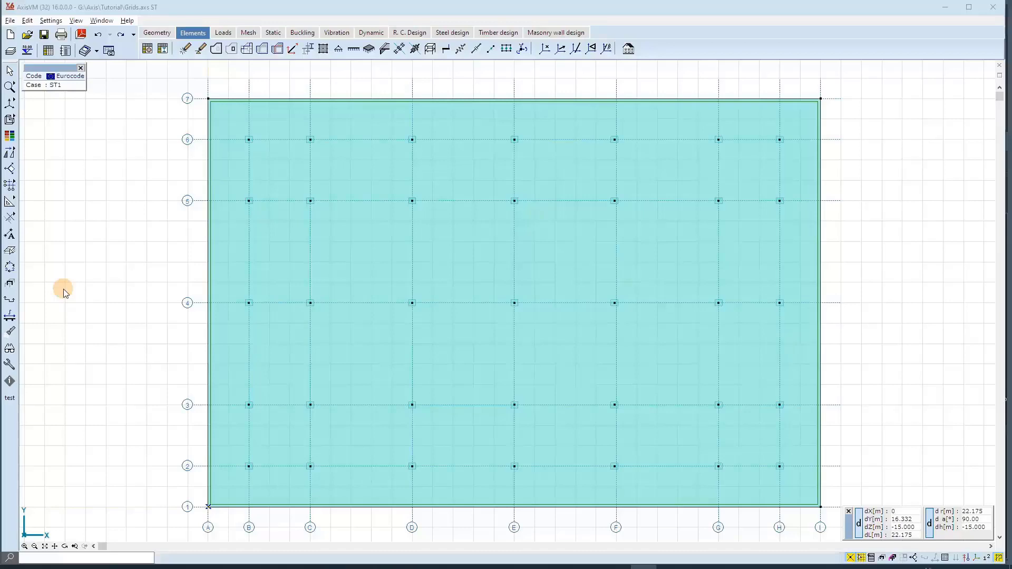
Show the six-level building in 3D perspective with slabs and columns rendered as solids.
click(88, 7)
key(ctrl+4)
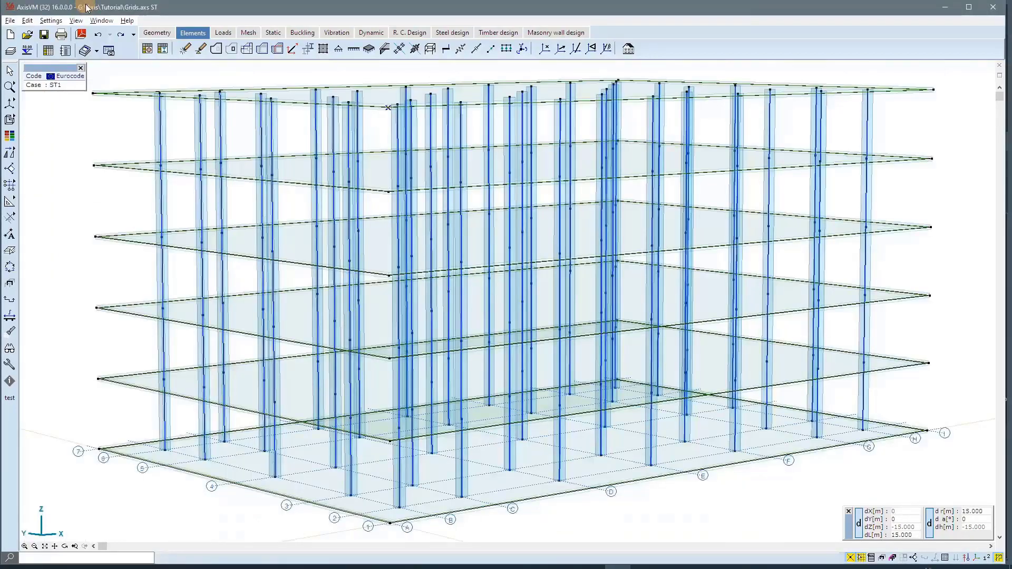
click(9, 119)
click(60, 120)
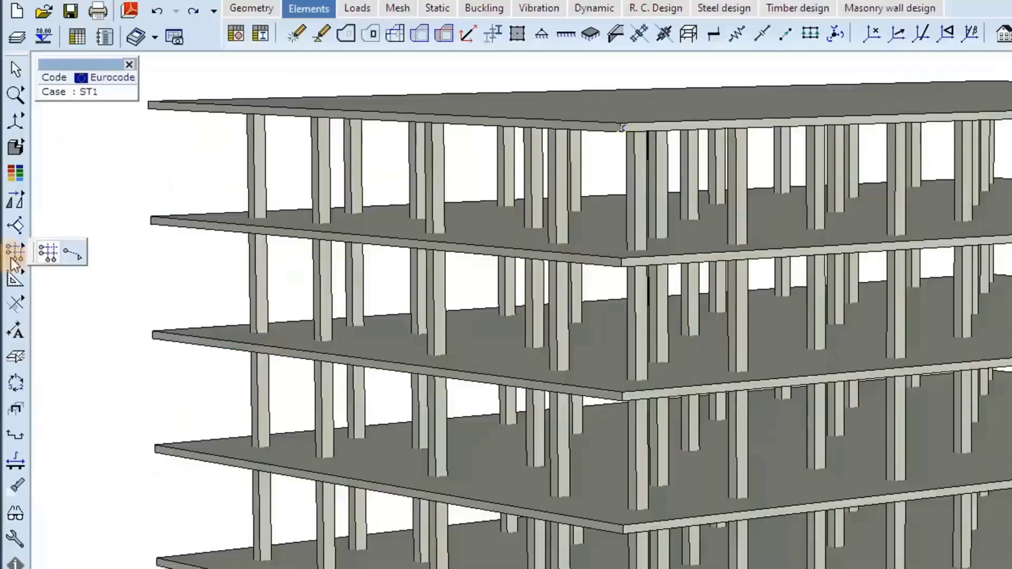
Copy GridG to the Storey 5 level, creating the storey grid GridG_1.
click(9, 186)
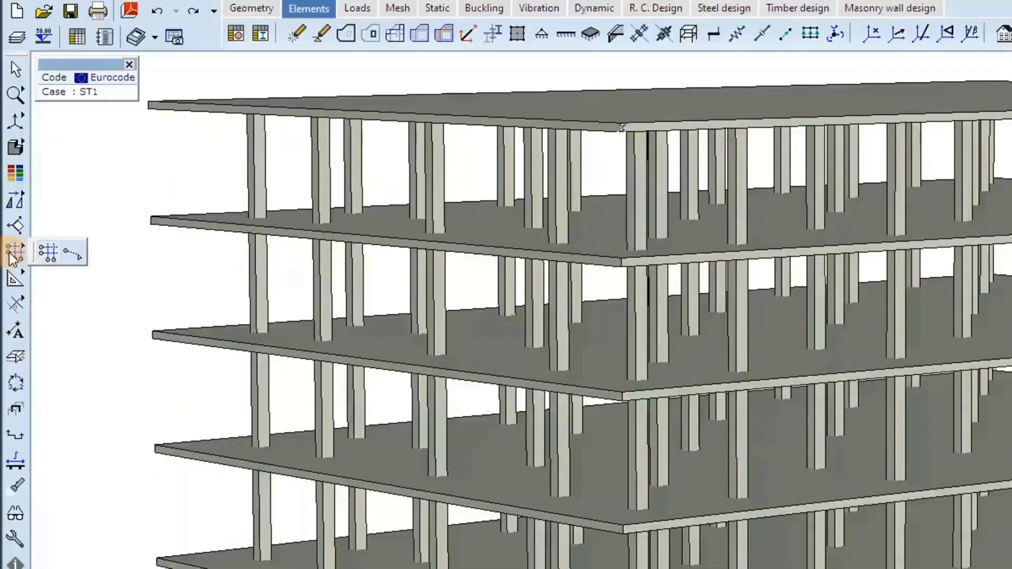
click(47, 253)
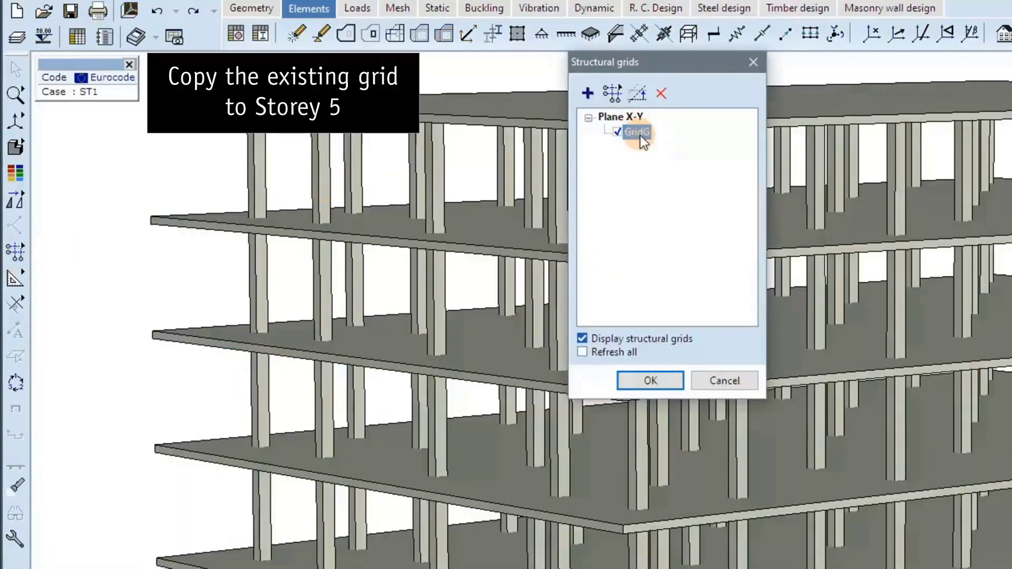
click(639, 95)
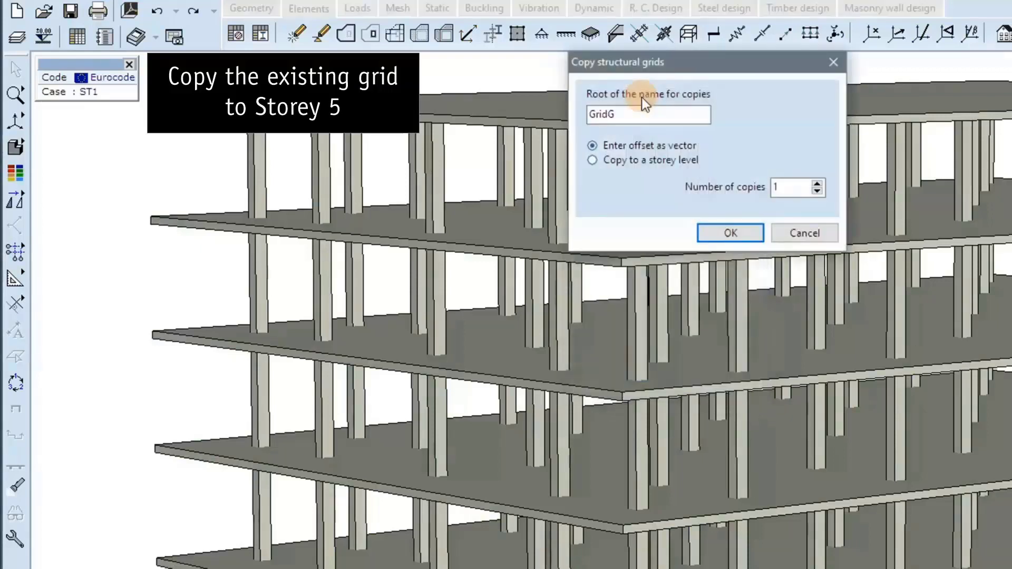
click(660, 160)
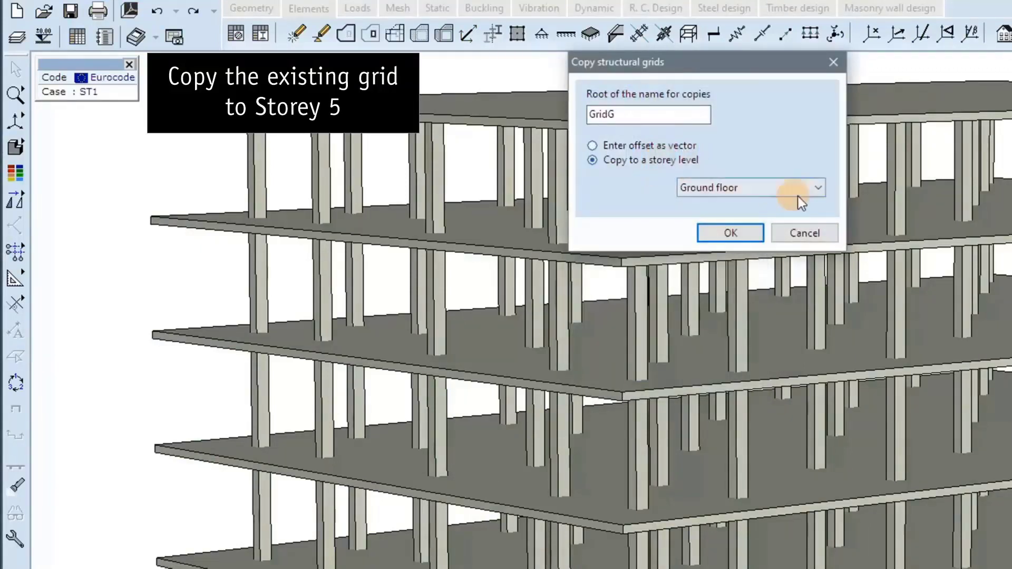
click(818, 188)
click(748, 267)
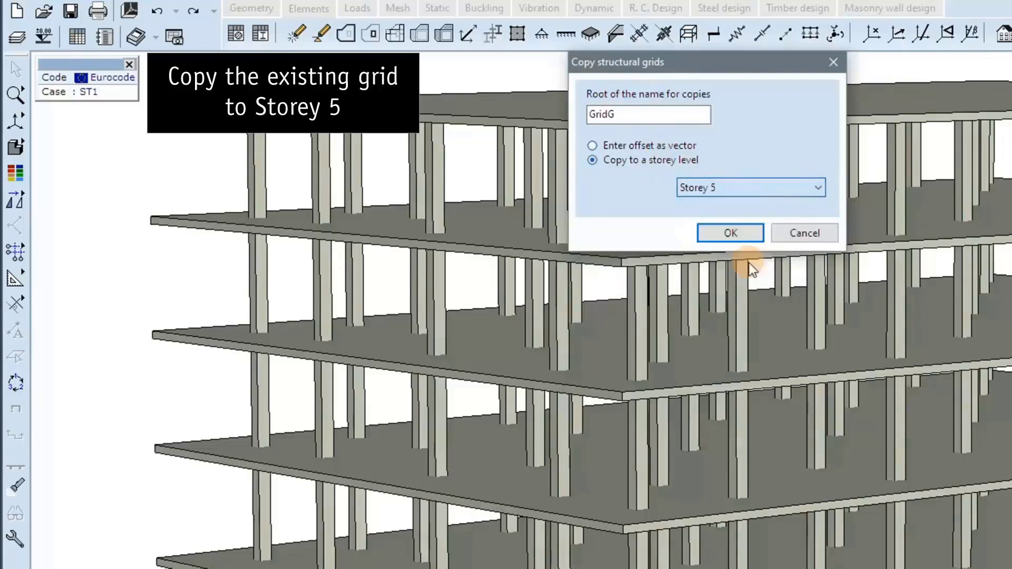
click(745, 234)
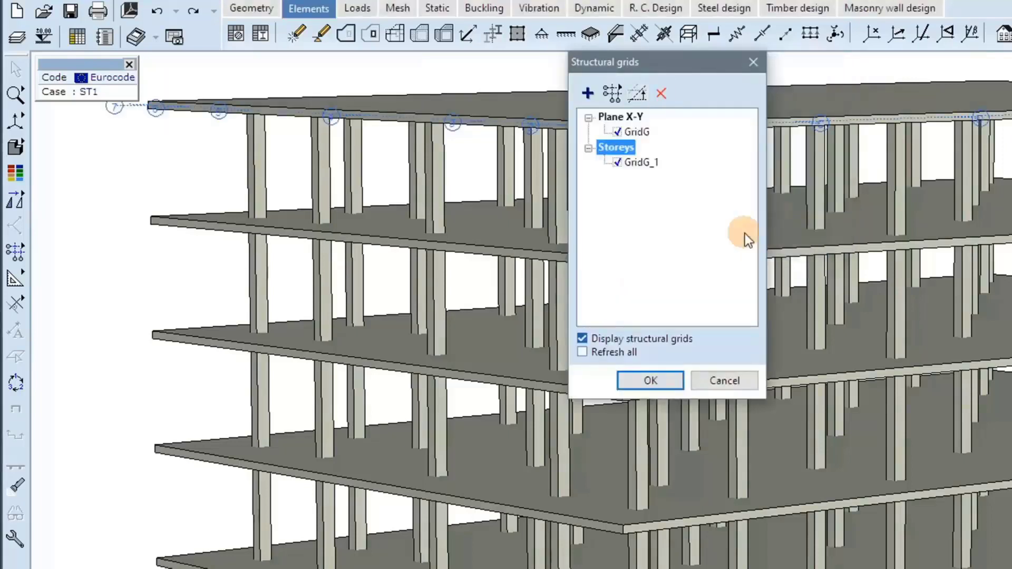
Keep the new grid copy and make Storey 5 the active storey.
click(650, 380)
click(869, 562)
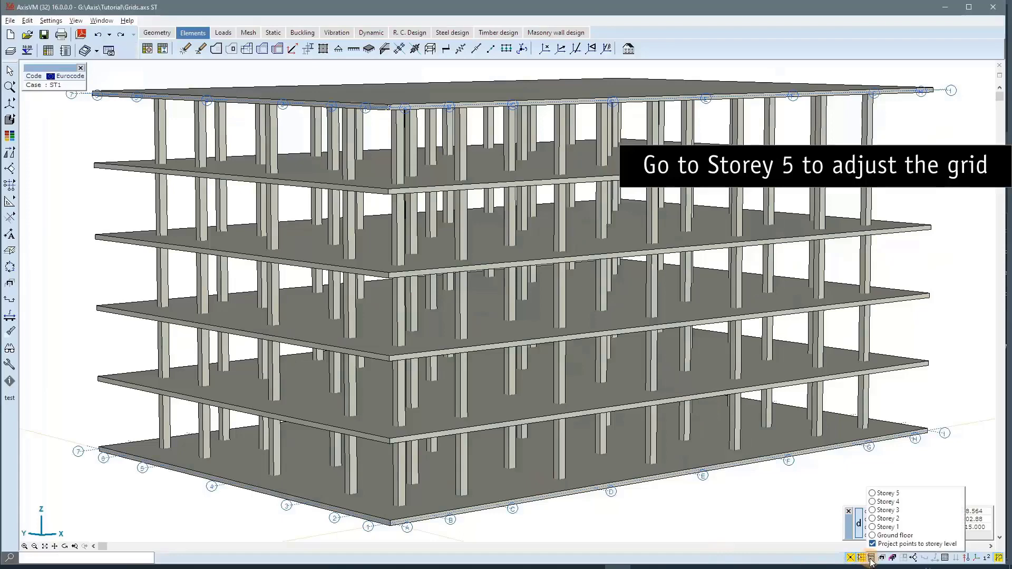
click(872, 494)
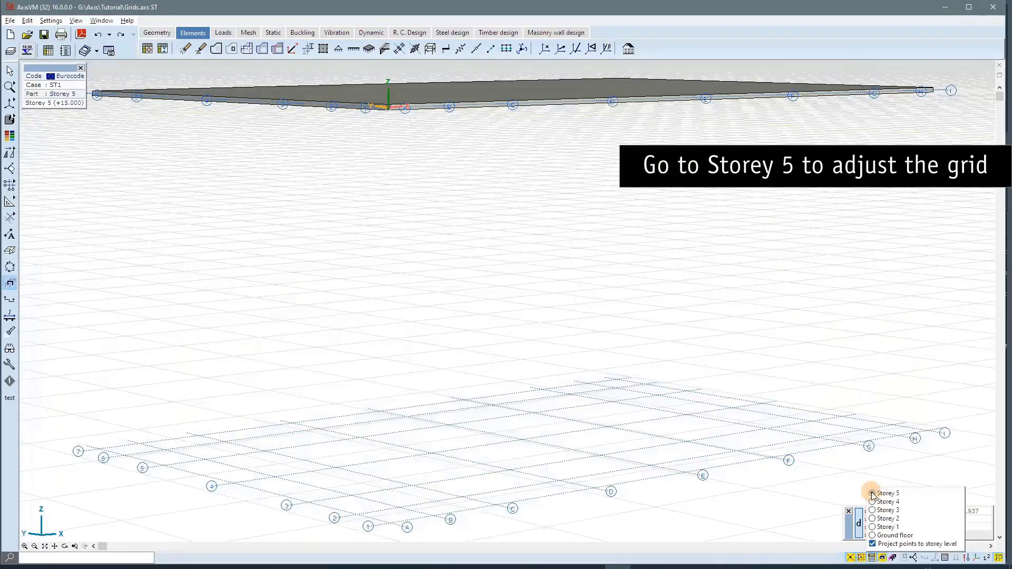
Hide GridG and view the Storey 5 plan from the top in wireframe.
click(31, 188)
click(387, 111)
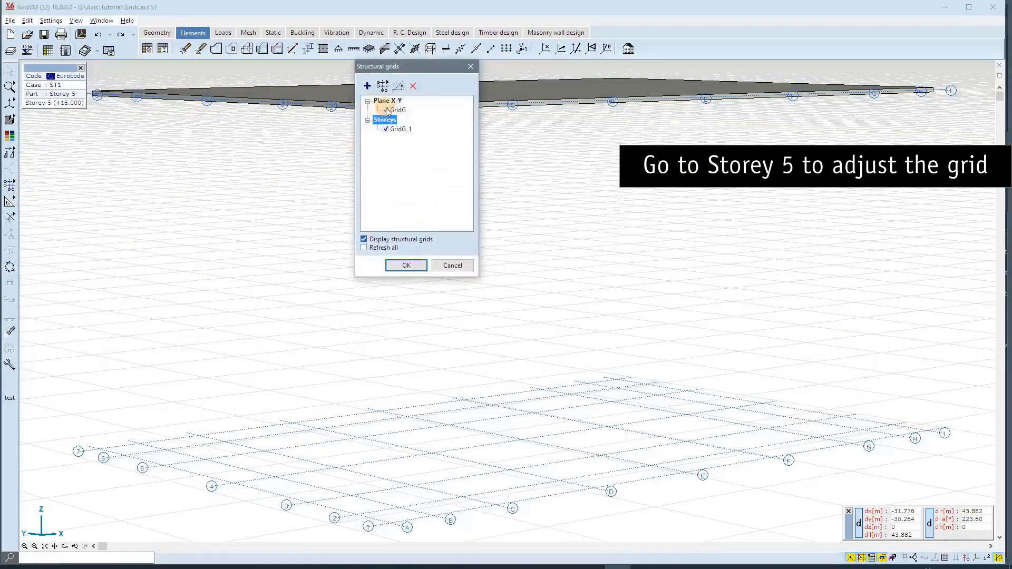
click(387, 111)
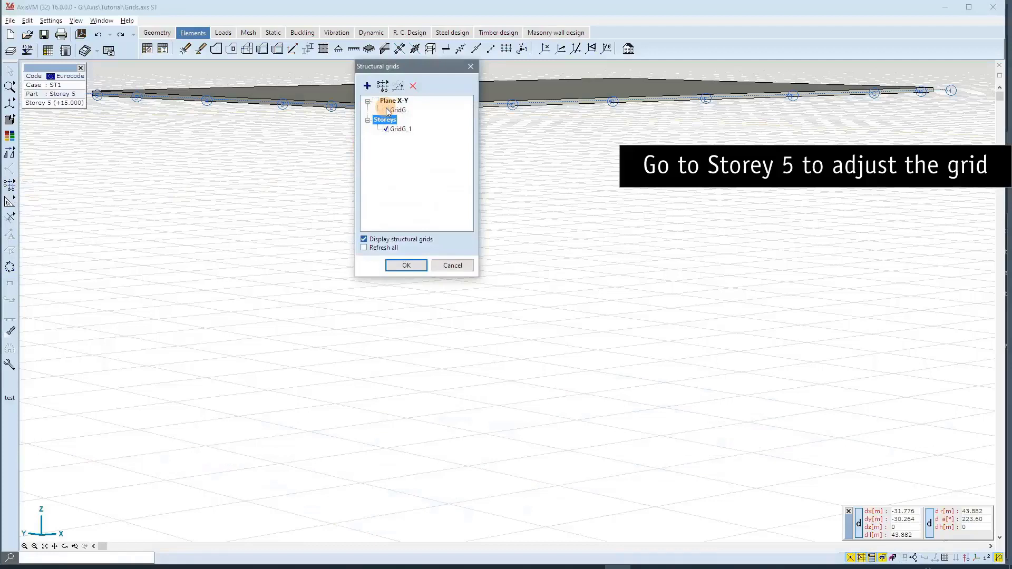
click(404, 265)
key(ctrl+3)
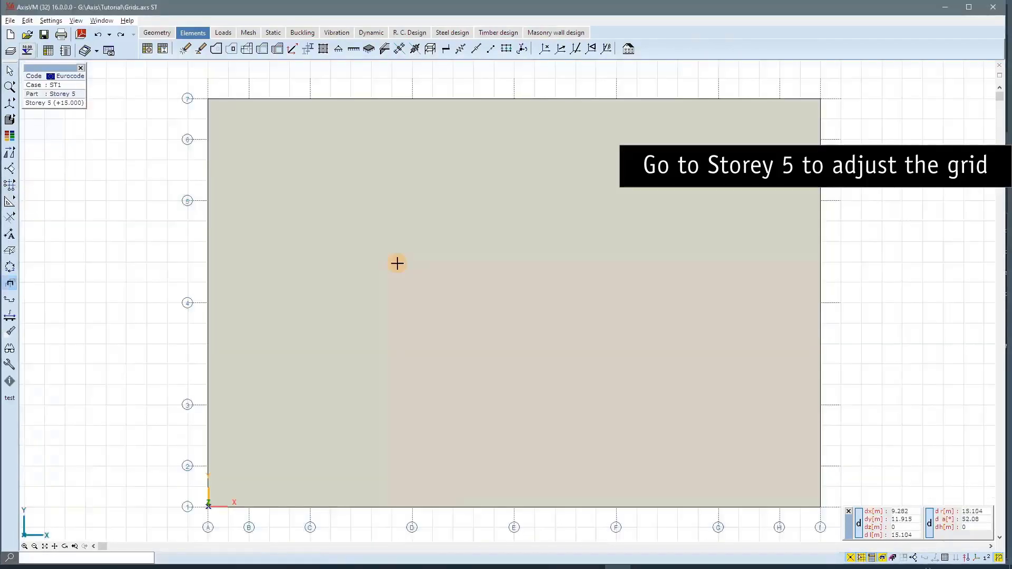
click(29, 122)
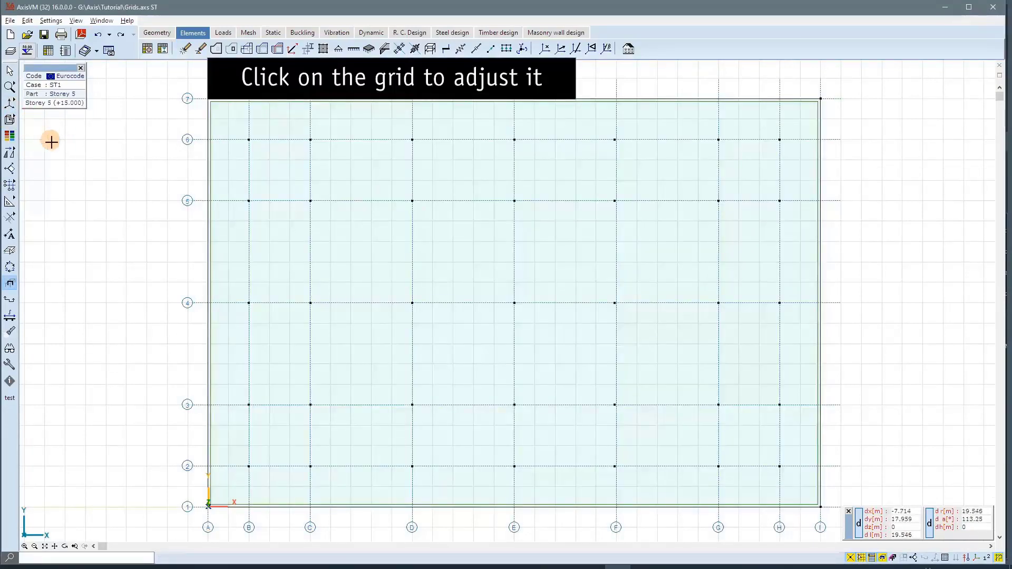
Rename the copied Storey 5 grid to Grid5.
click(191, 144)
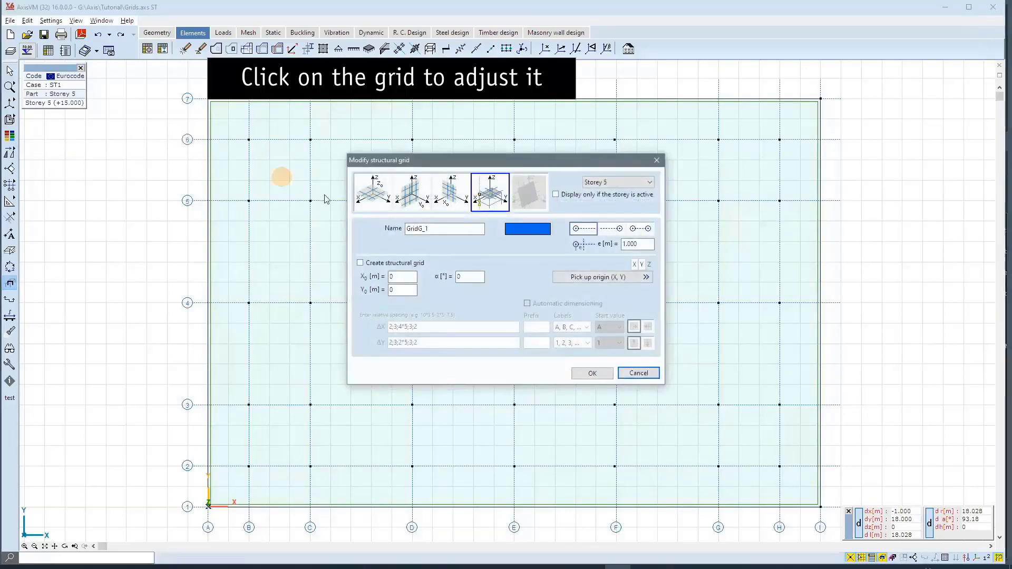
drag(454, 232, 353, 230)
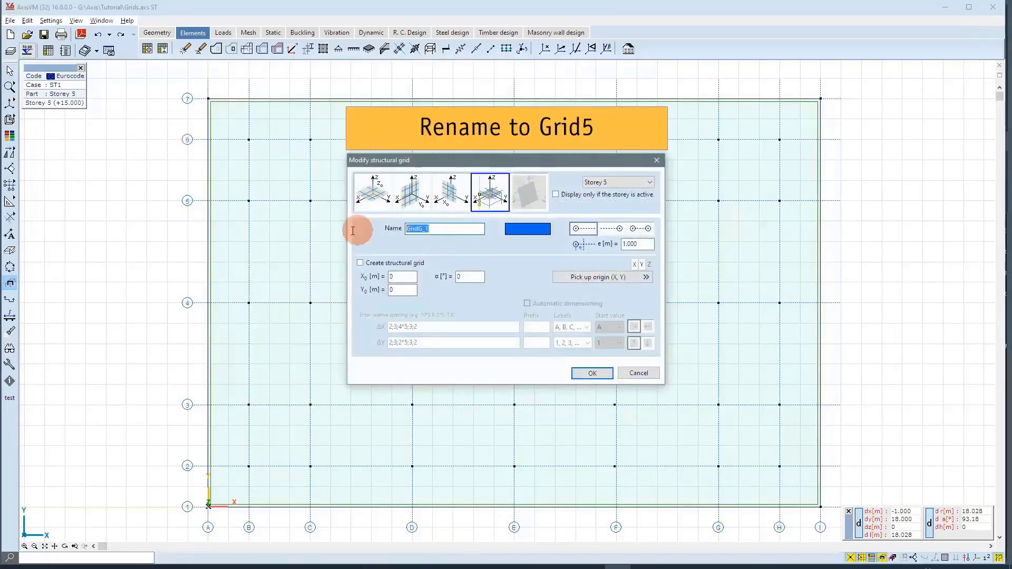
text(Grid)
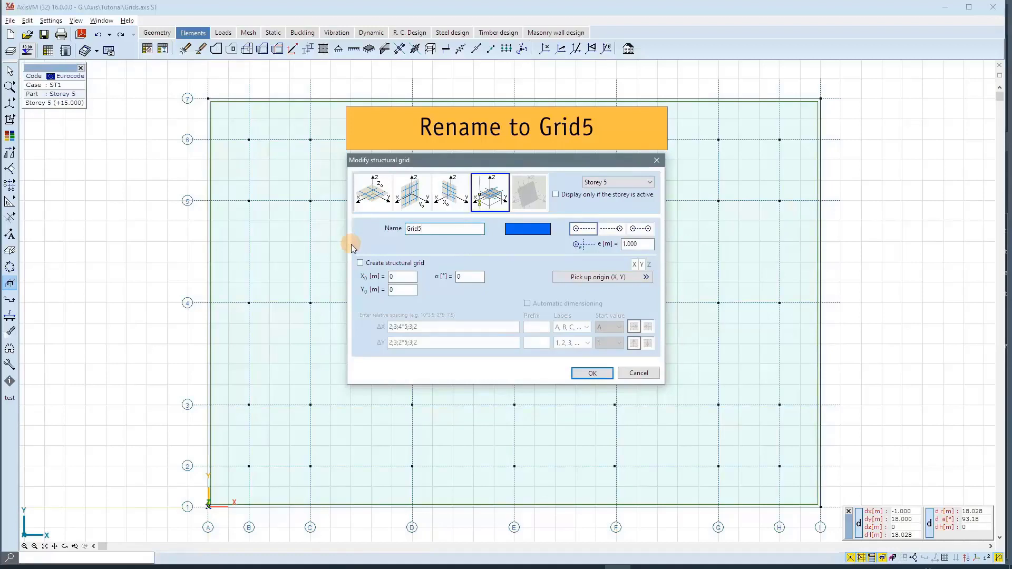
Regenerate the grid with spacing 5*6 in X and 5*4 in Y.
click(360, 263)
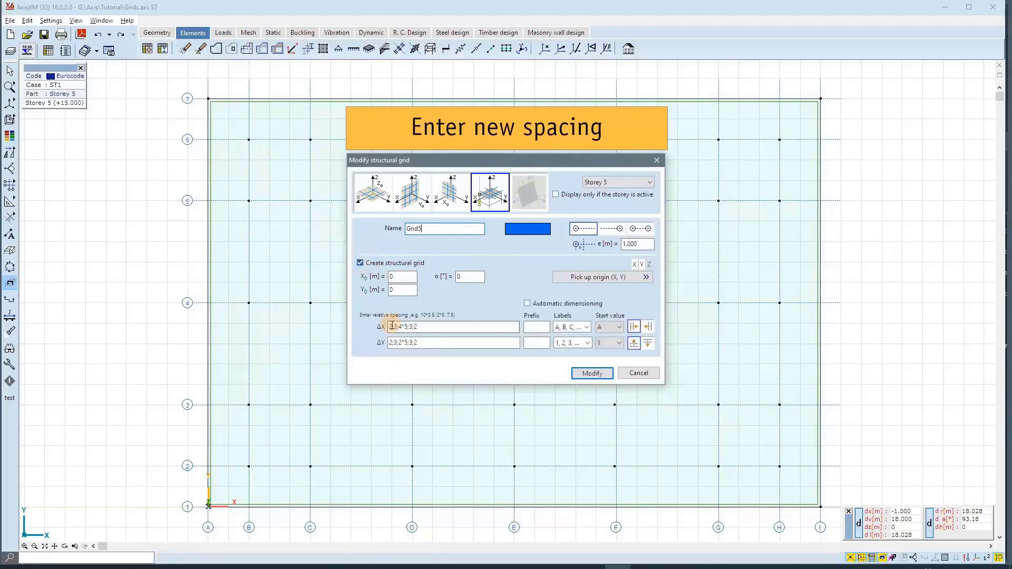
click(397, 328)
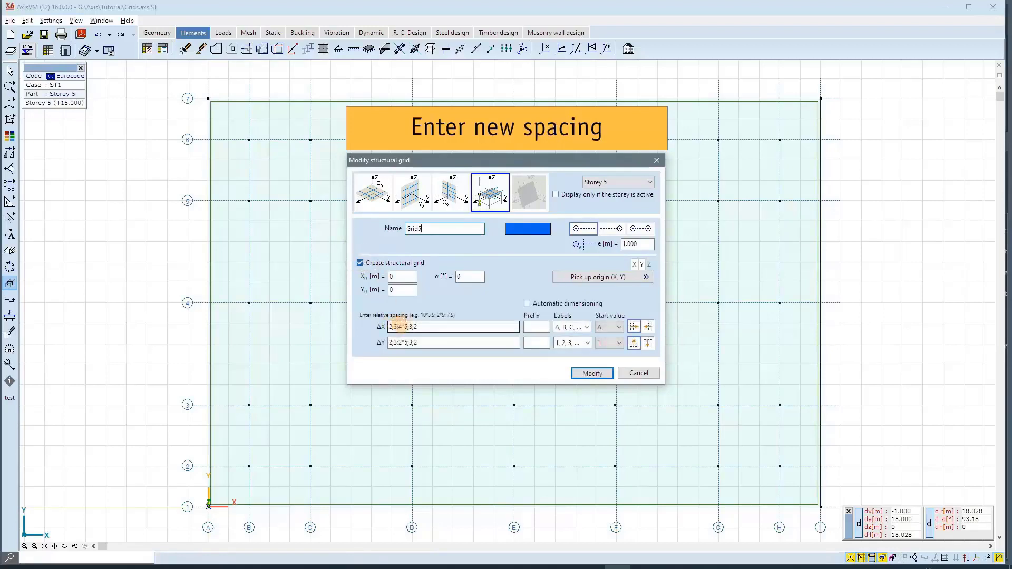
key(BackSpace)
text(4)
drag(416, 327, 389, 327)
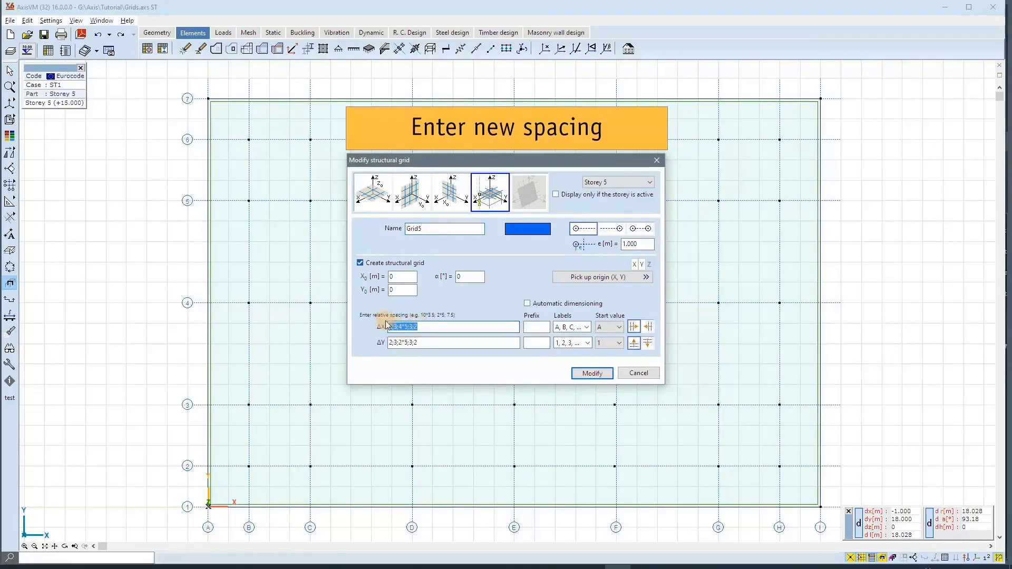
text(5*6)
drag(431, 341, 363, 340)
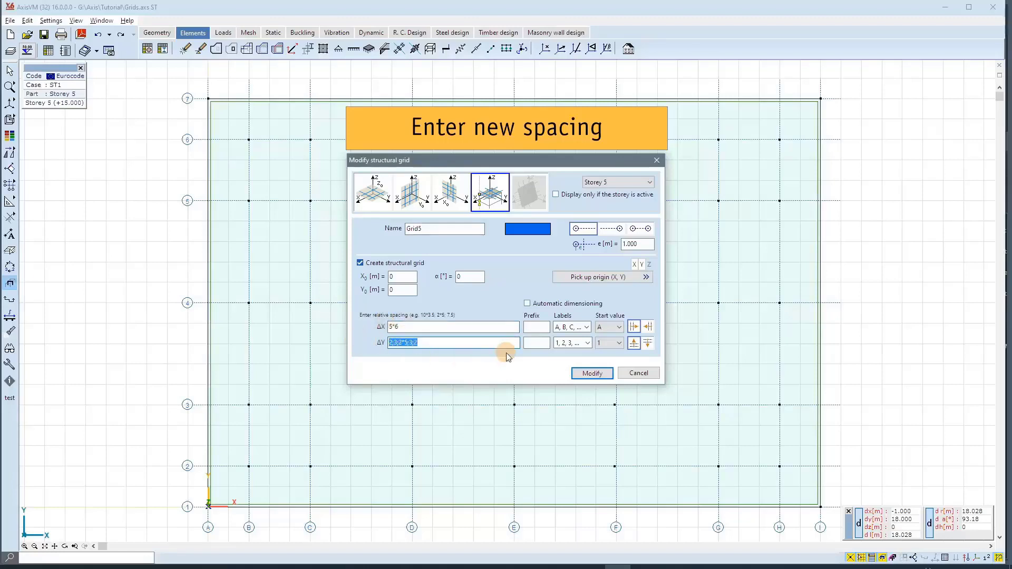
text(5*4)
Apply the Grid5 changes and view the A–F by 1–6 grid in 3D perspective.
click(591, 373)
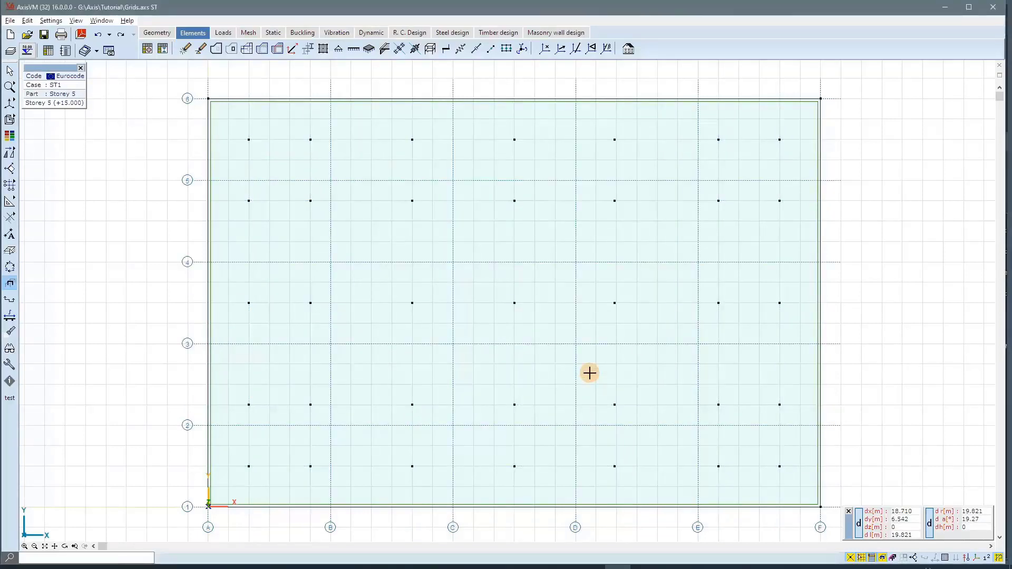
key(ctrl+4)
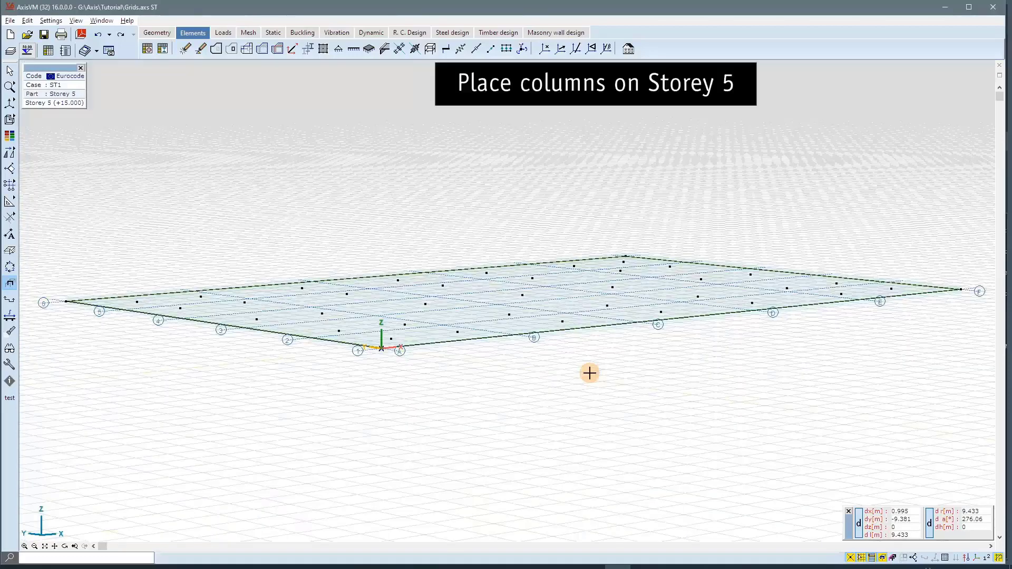
click(65, 546)
drag(259, 486, 287, 476)
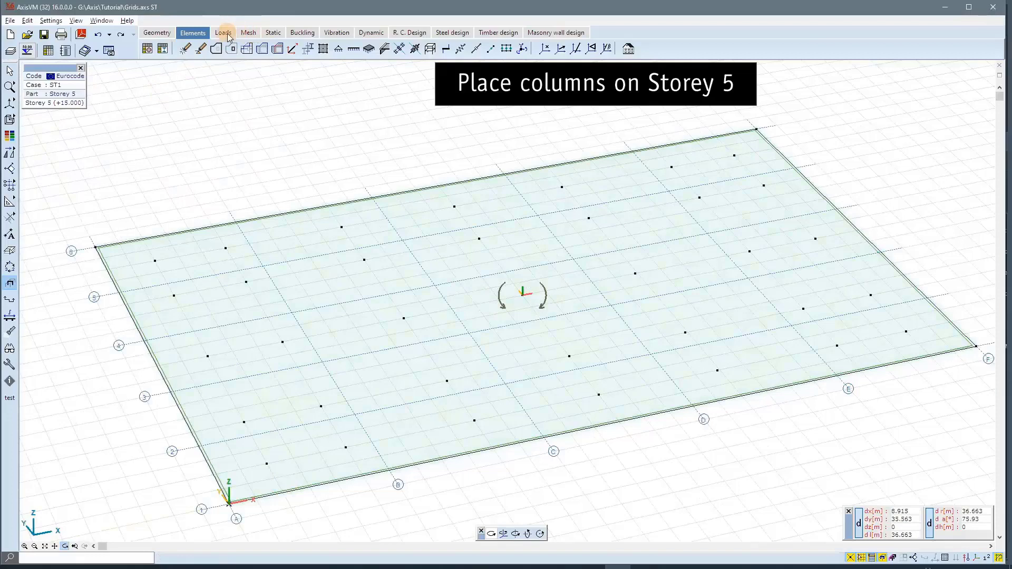
click(185, 48)
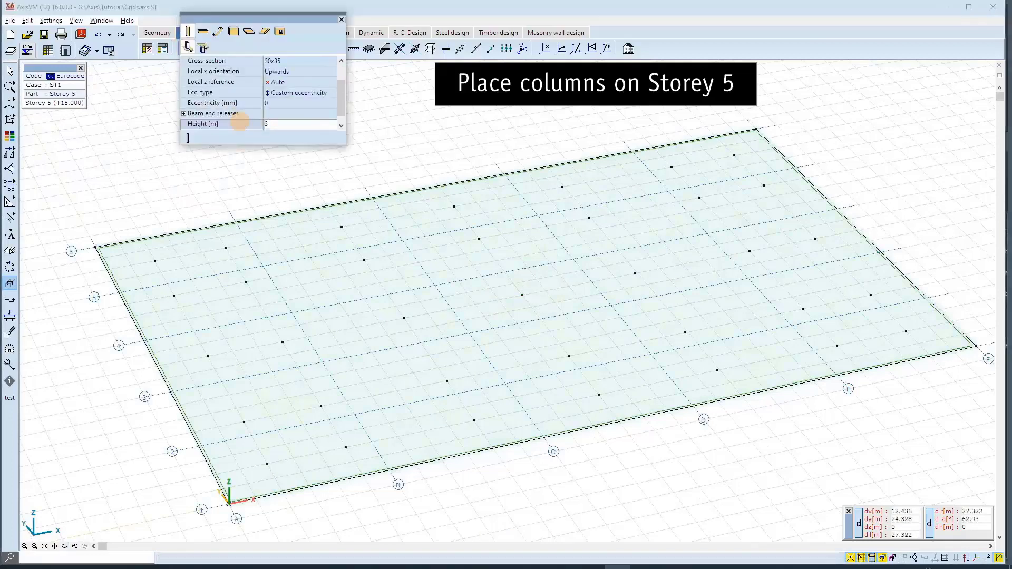
Set the column cross-section to the O 20 circular profile.
click(194, 128)
click(303, 60)
click(279, 90)
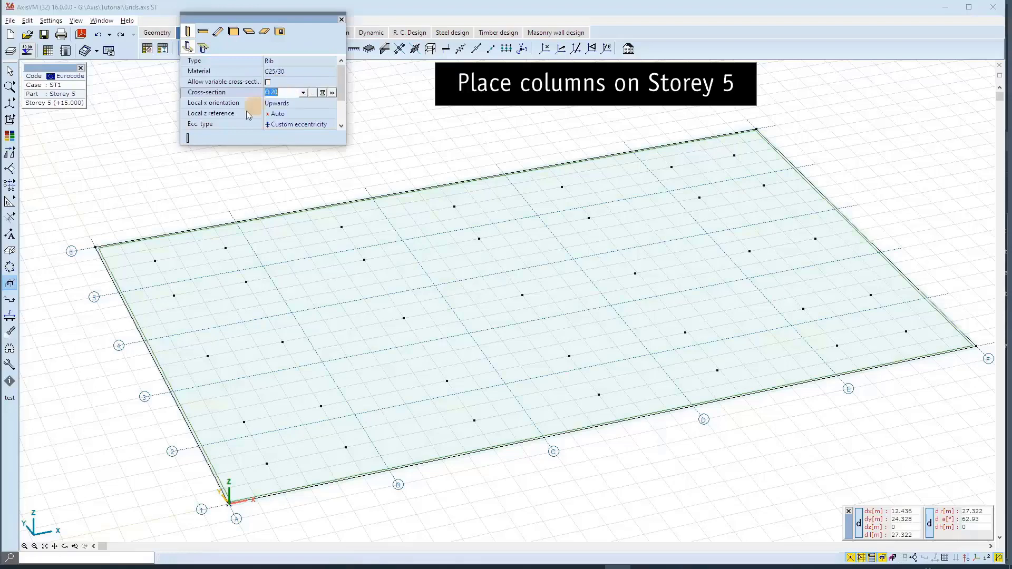
click(190, 139)
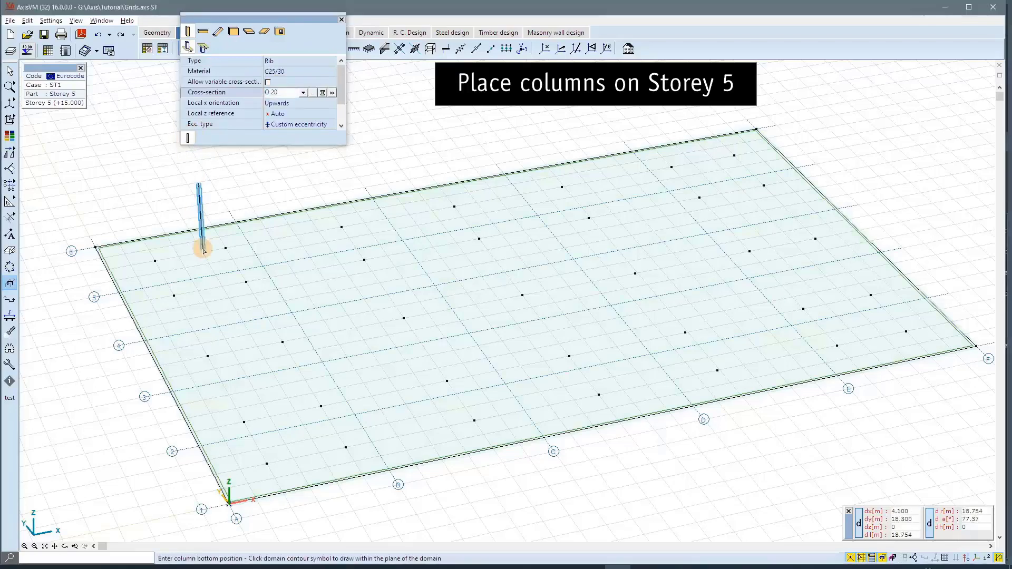
Place 16 O 20 columns on the grid intersections across the Storey 5 slab.
click(264, 266)
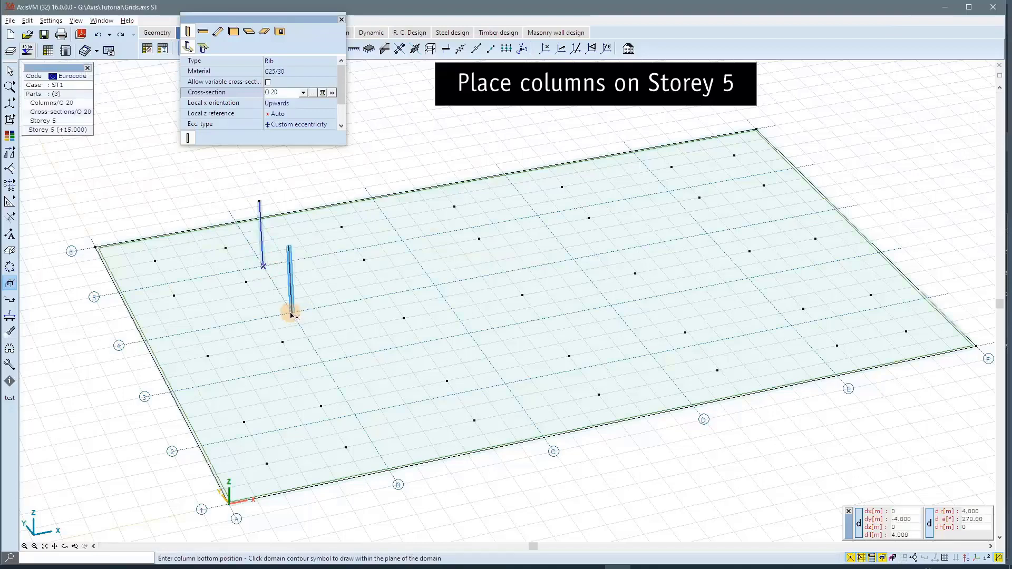
click(292, 312)
click(322, 364)
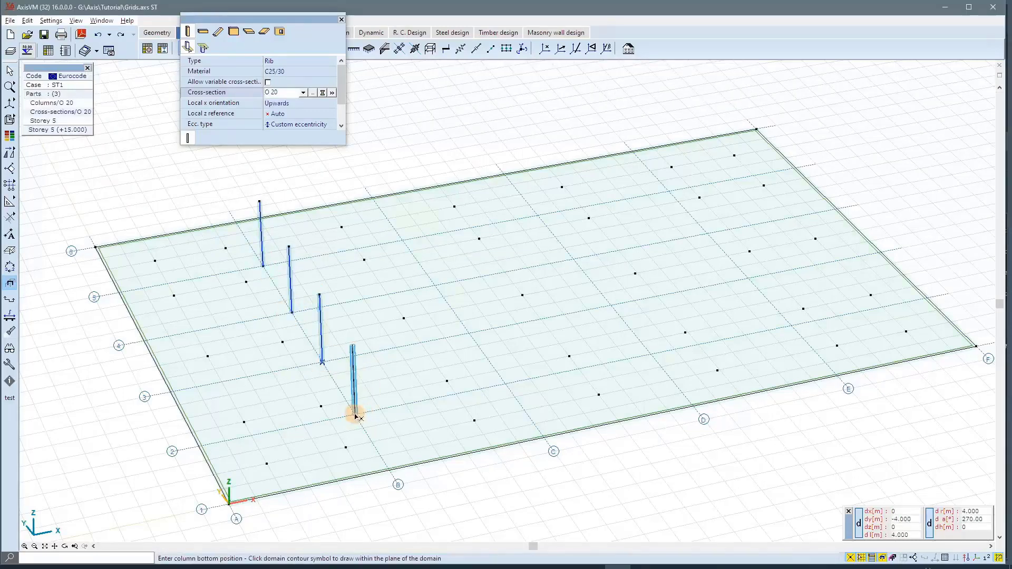
click(354, 417)
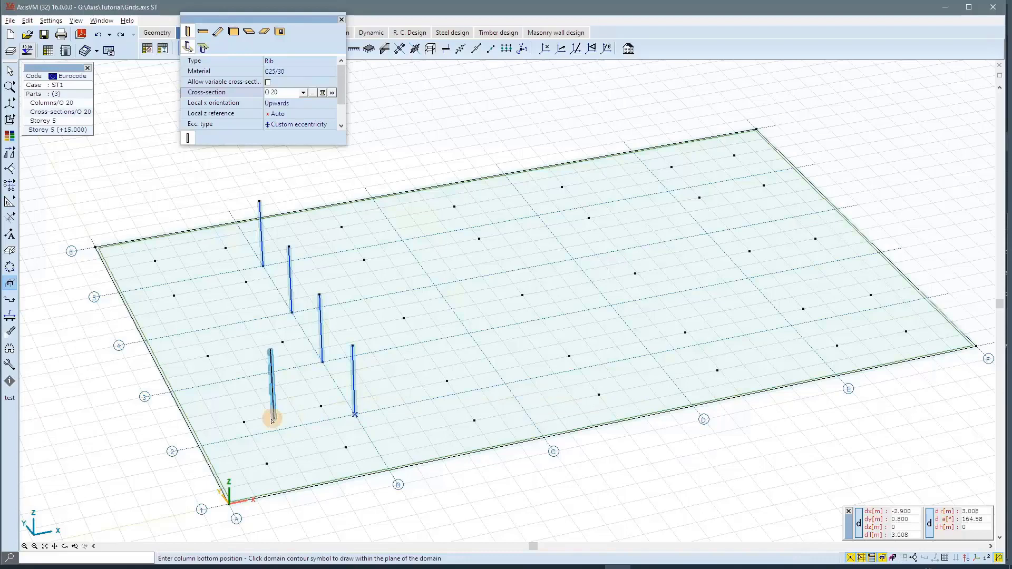
click(506, 383)
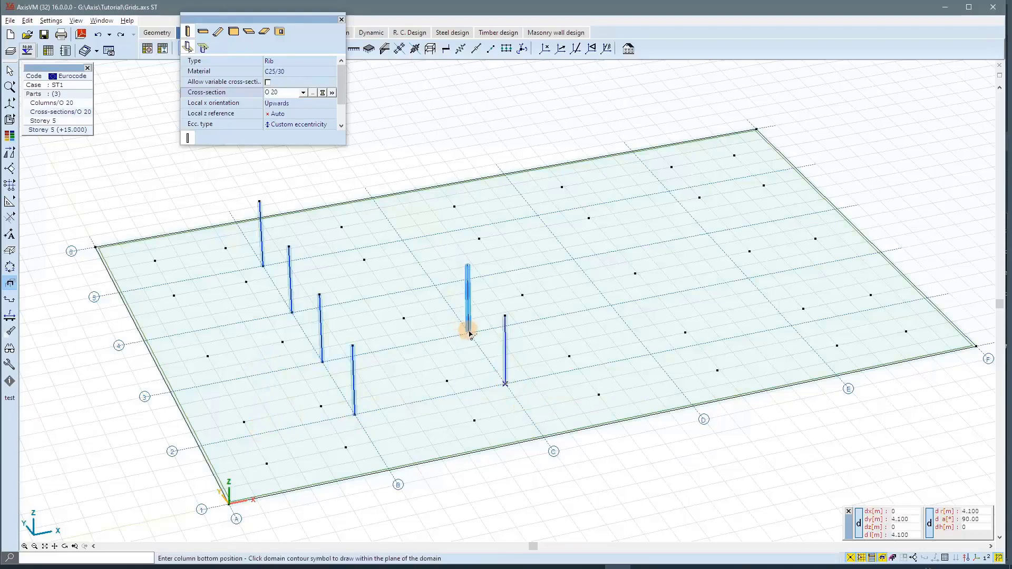
click(469, 333)
click(435, 285)
click(402, 239)
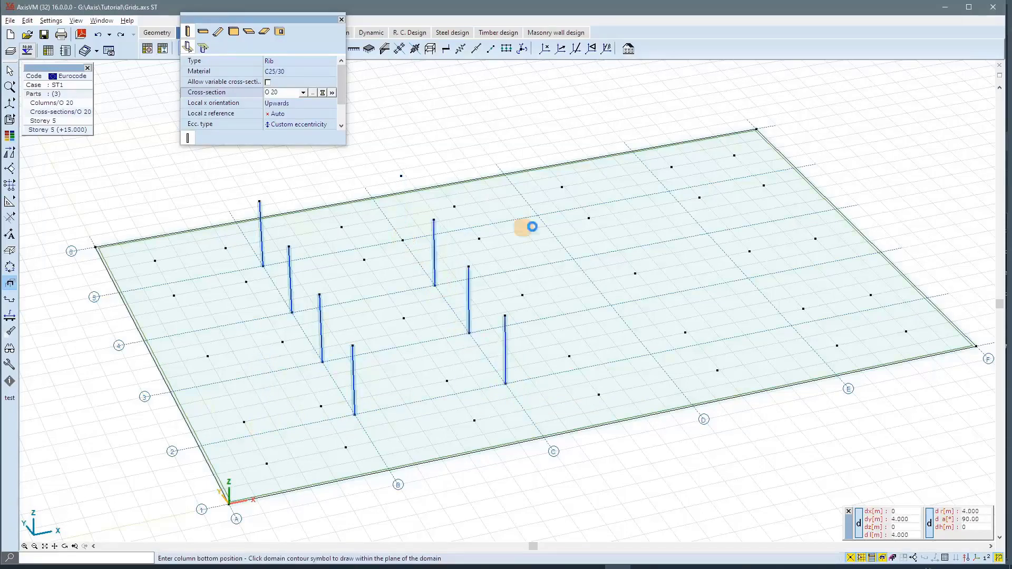
click(538, 216)
click(574, 258)
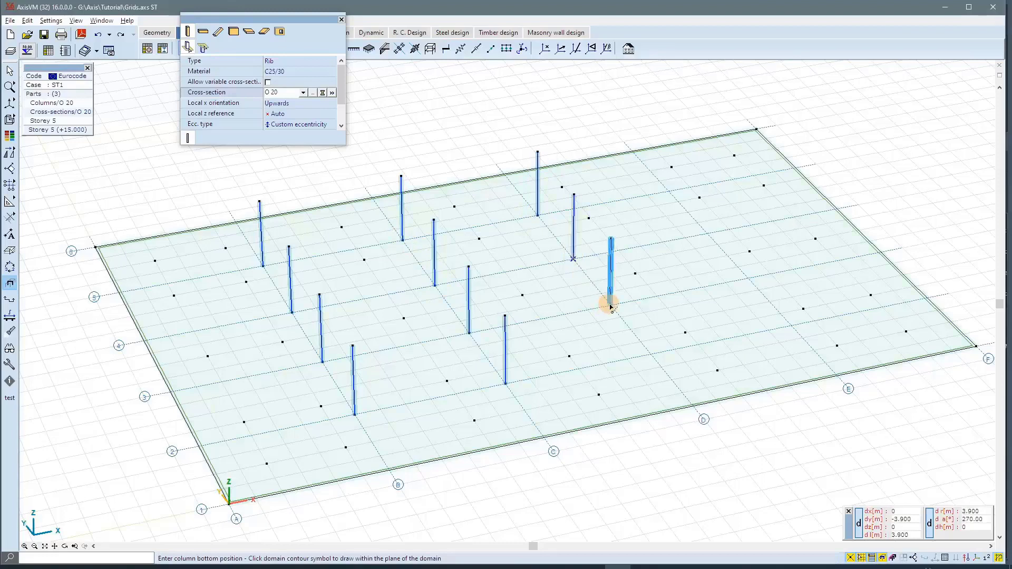
click(610, 305)
click(652, 355)
click(791, 327)
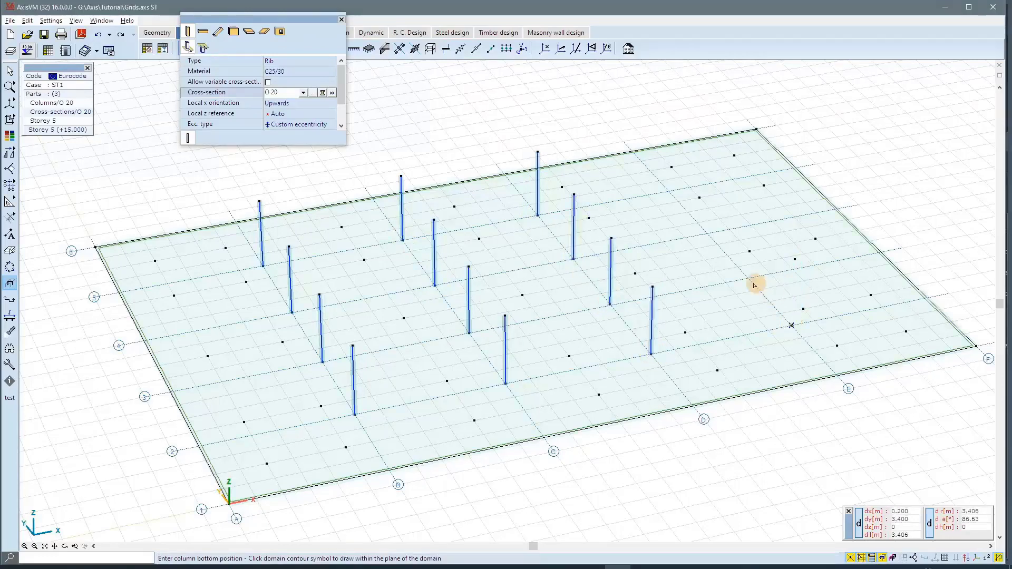
click(748, 278)
click(706, 233)
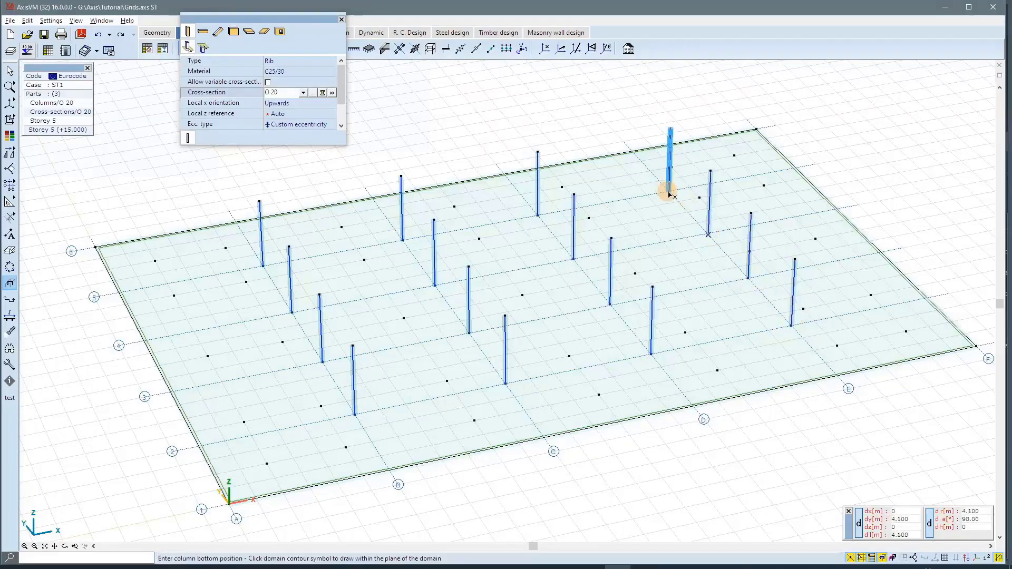
click(668, 191)
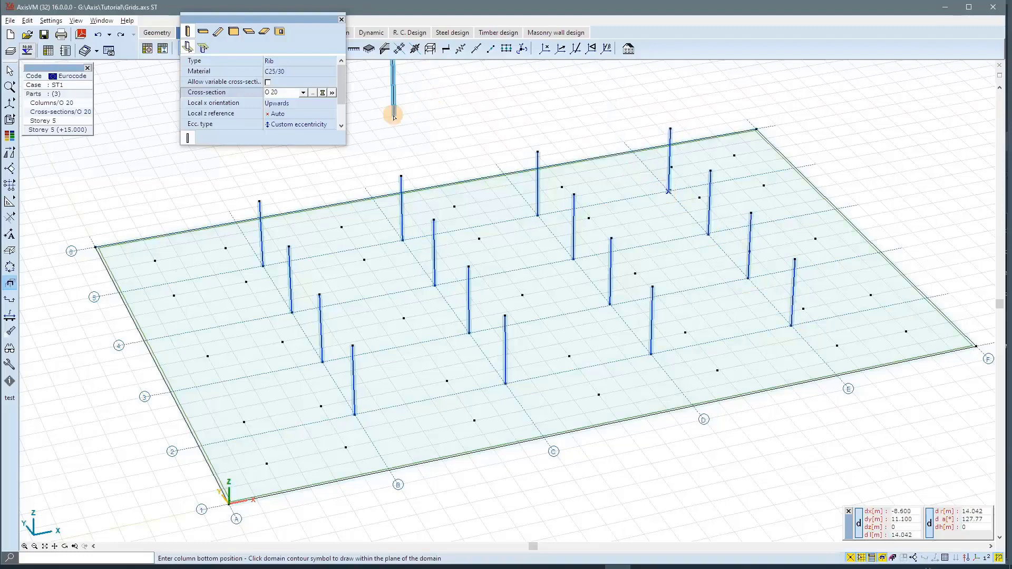
click(341, 19)
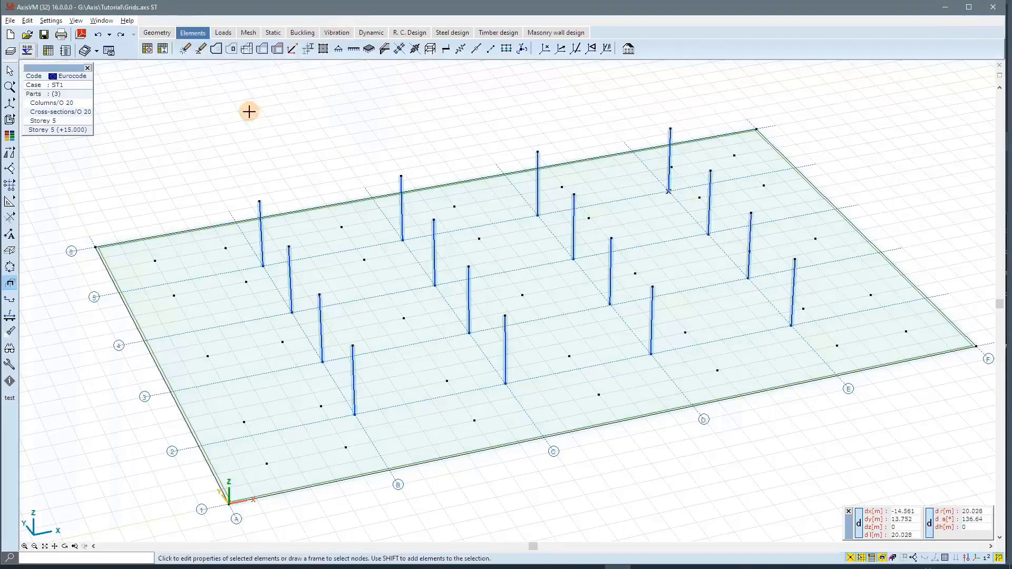
Set Storey 5 as the workplane and show the whole building zoomed to fit in perspective.
key(ctrl+1)
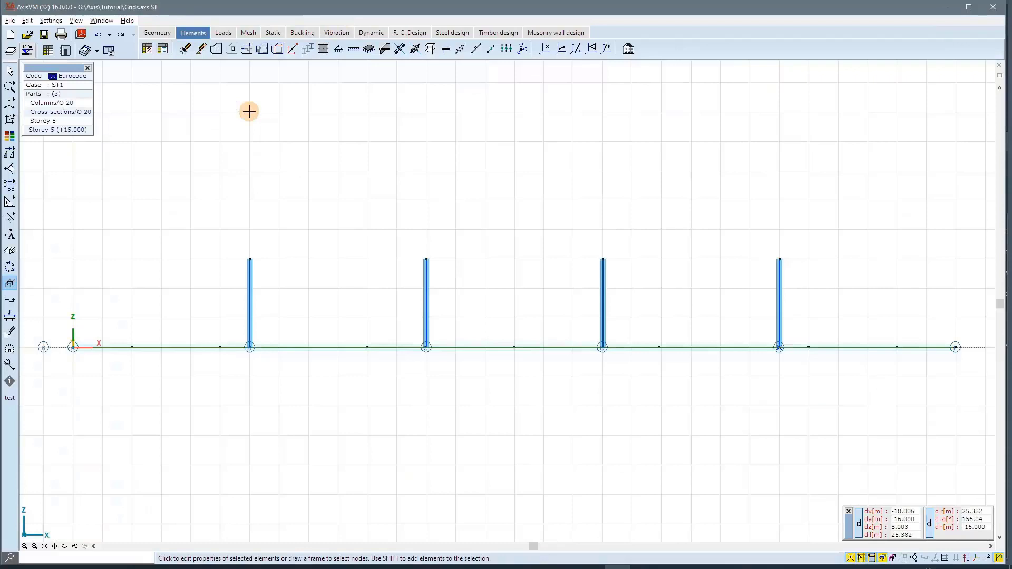
click(872, 558)
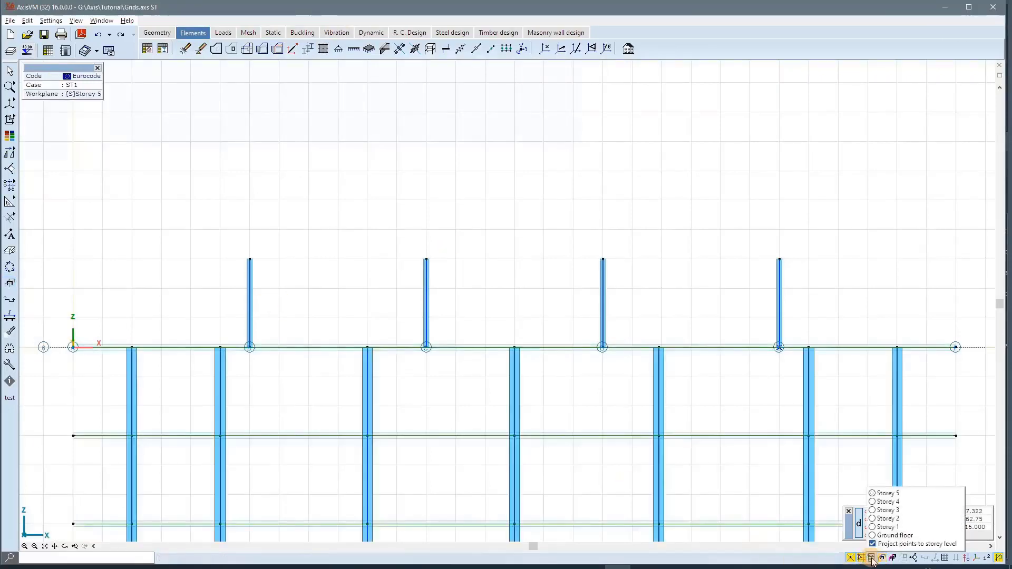
click(433, 218)
mouse_move(10, 87)
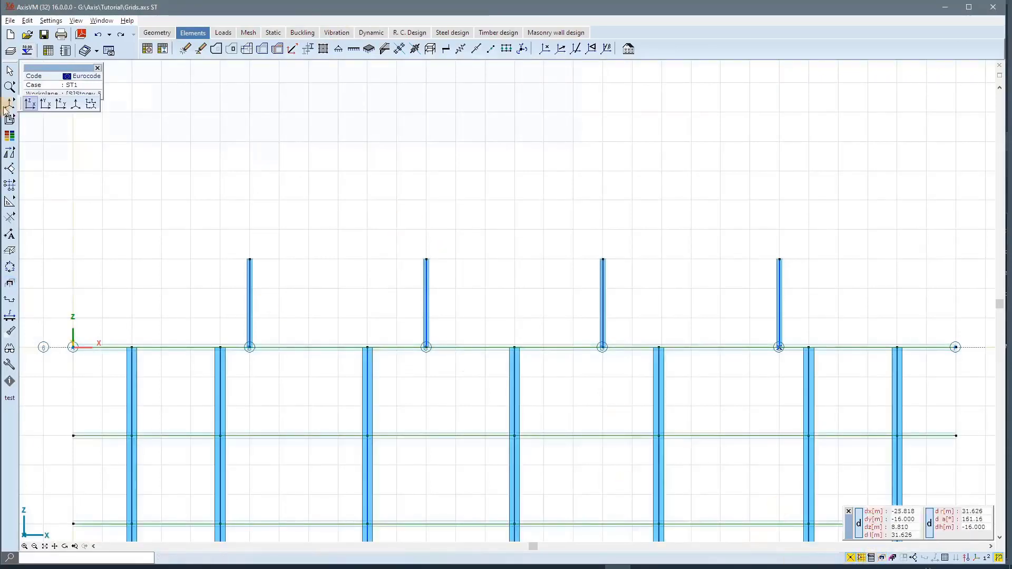
click(62, 90)
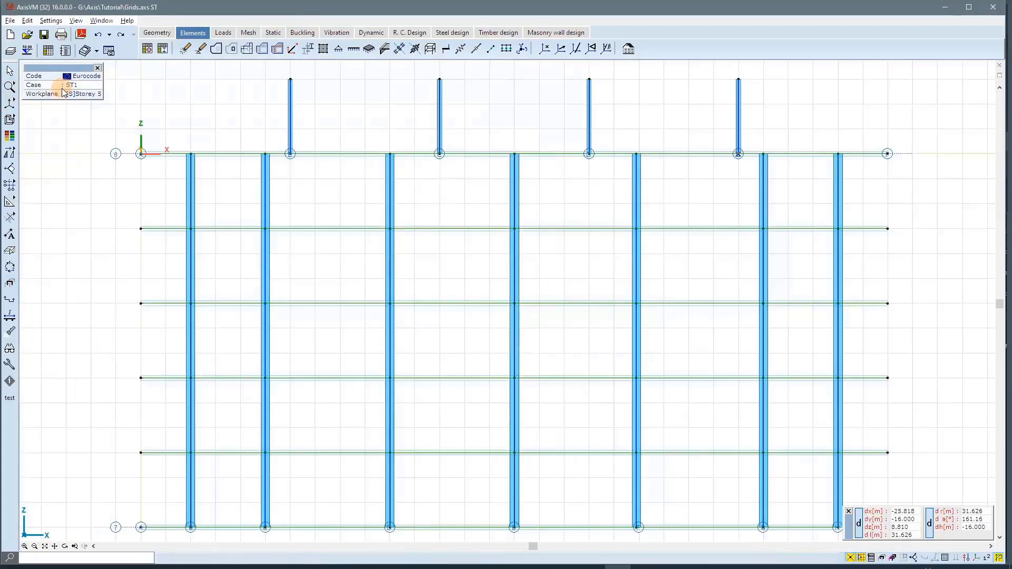
key(ctrl+4)
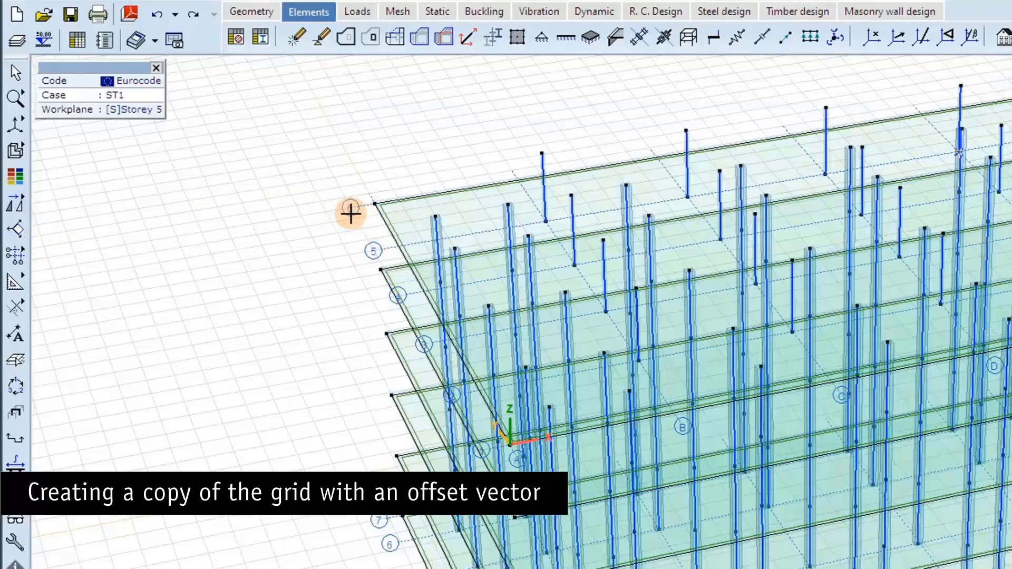
Copy Grid5 one storey down by an offset vector from a column top, creating Grid5_1.
click(30, 263)
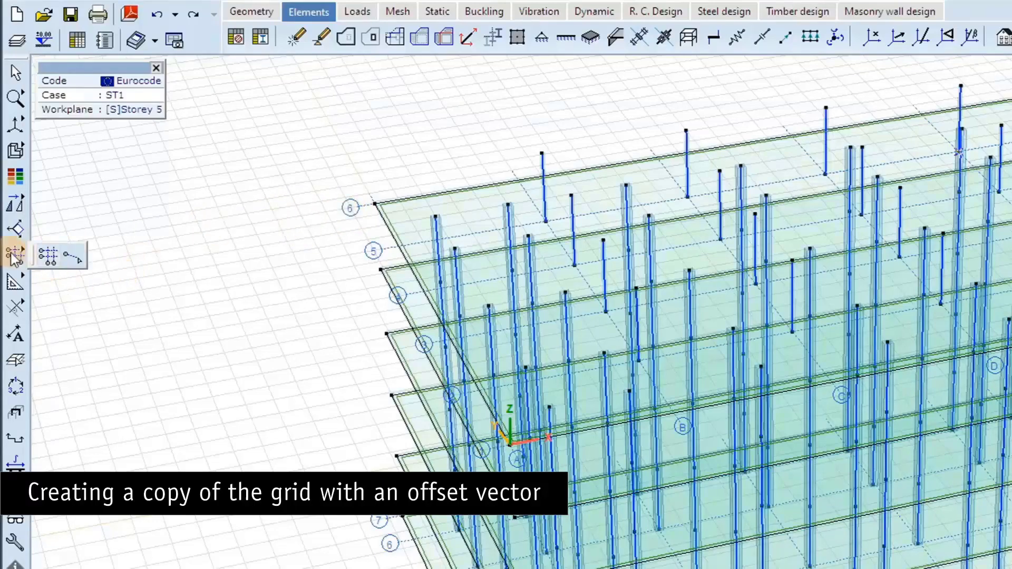
click(47, 259)
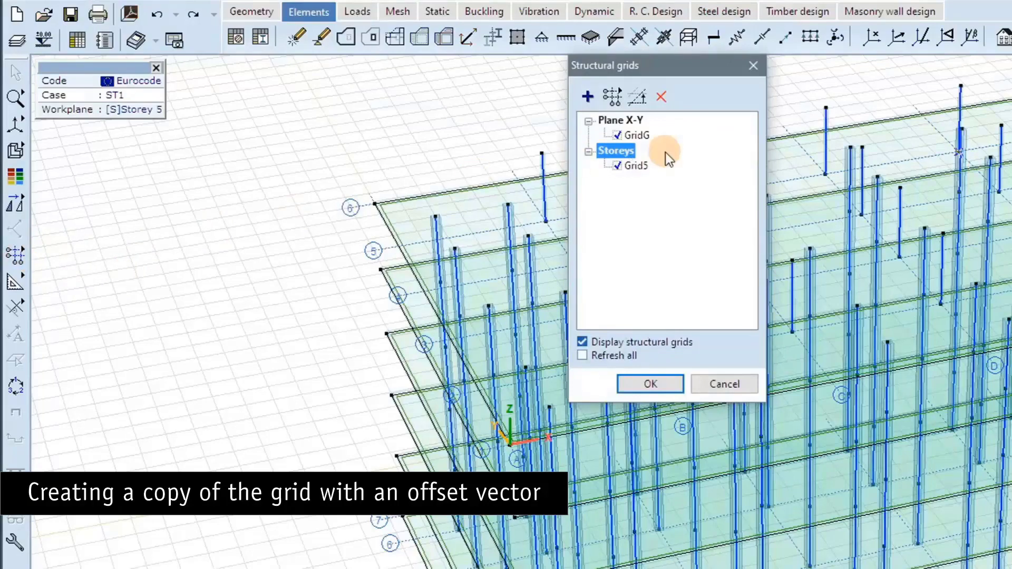
click(635, 166)
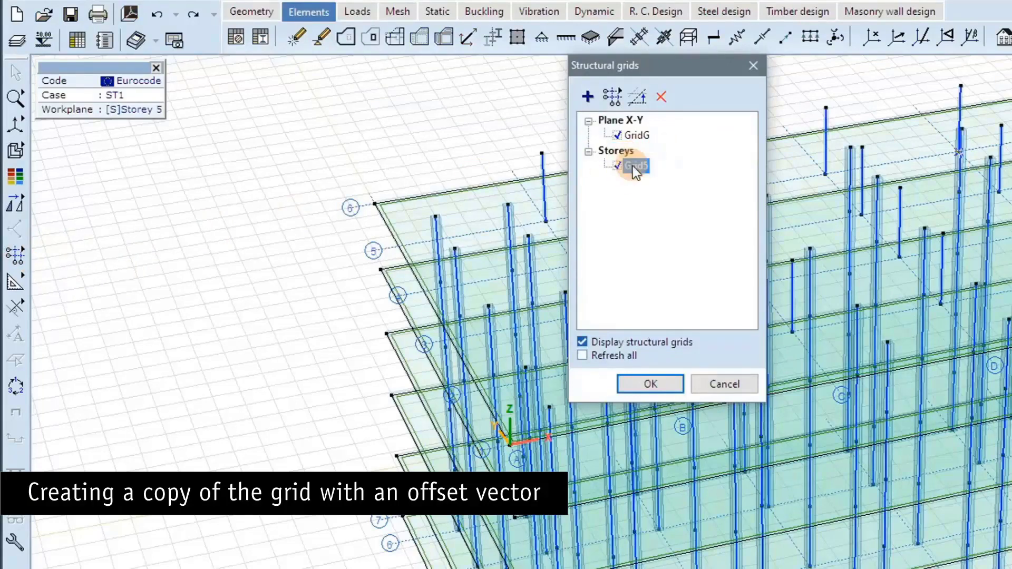
click(641, 99)
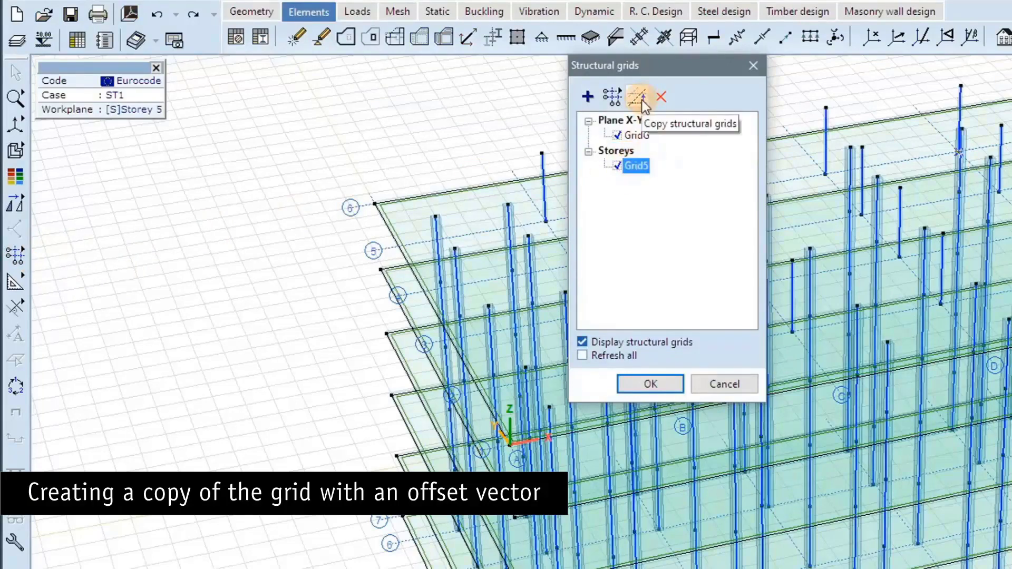
click(641, 99)
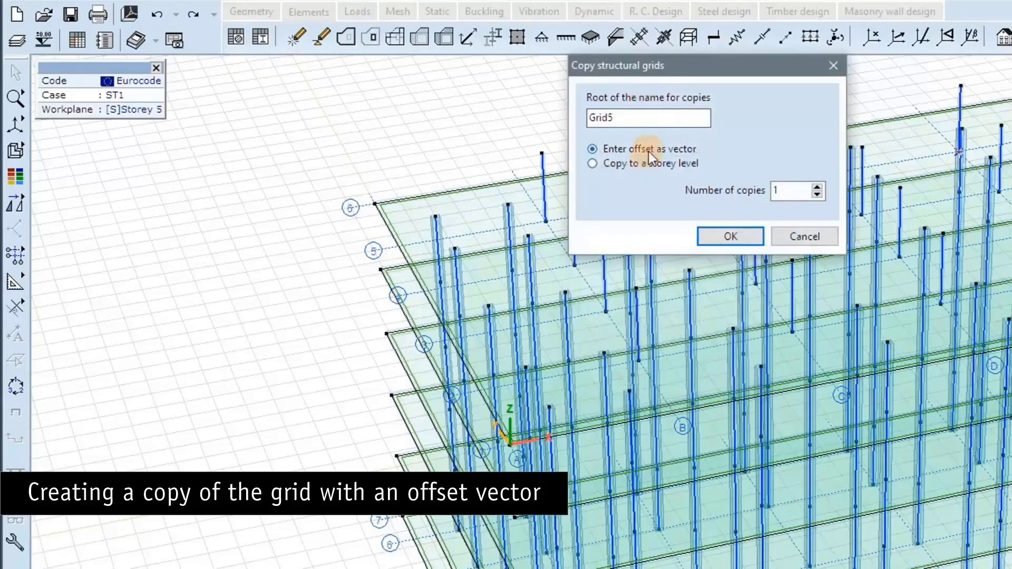
click(717, 241)
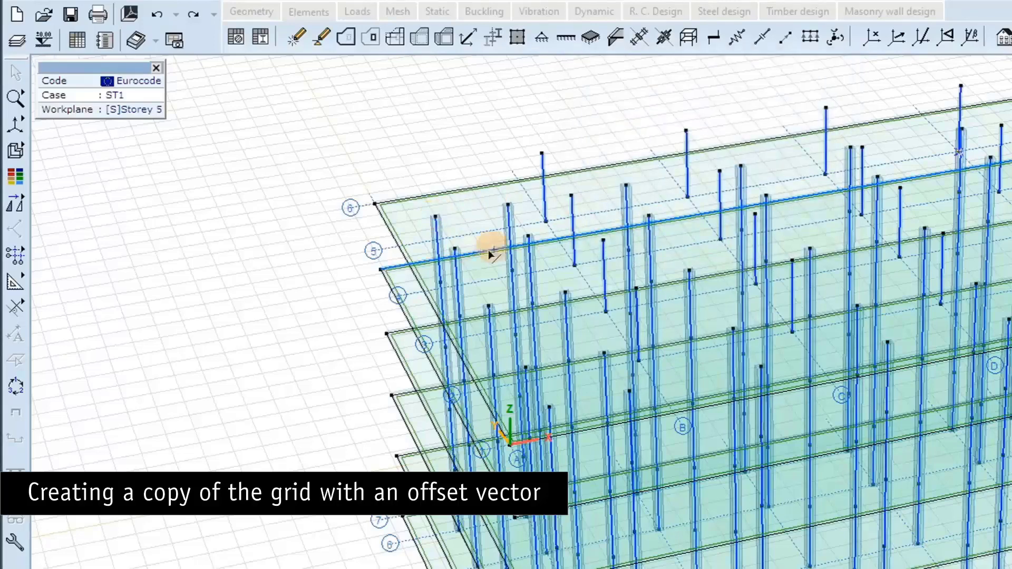
click(435, 218)
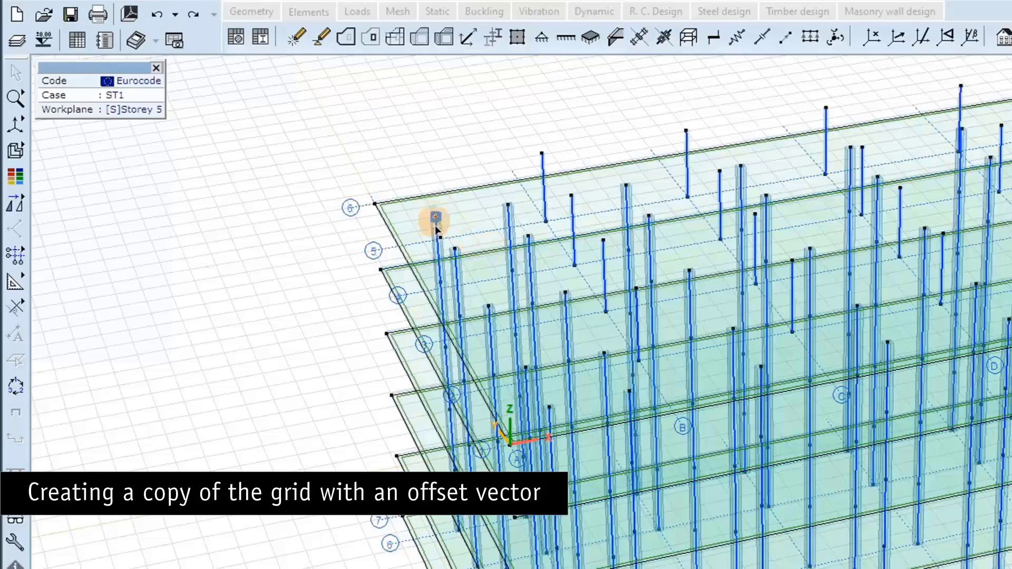
click(440, 284)
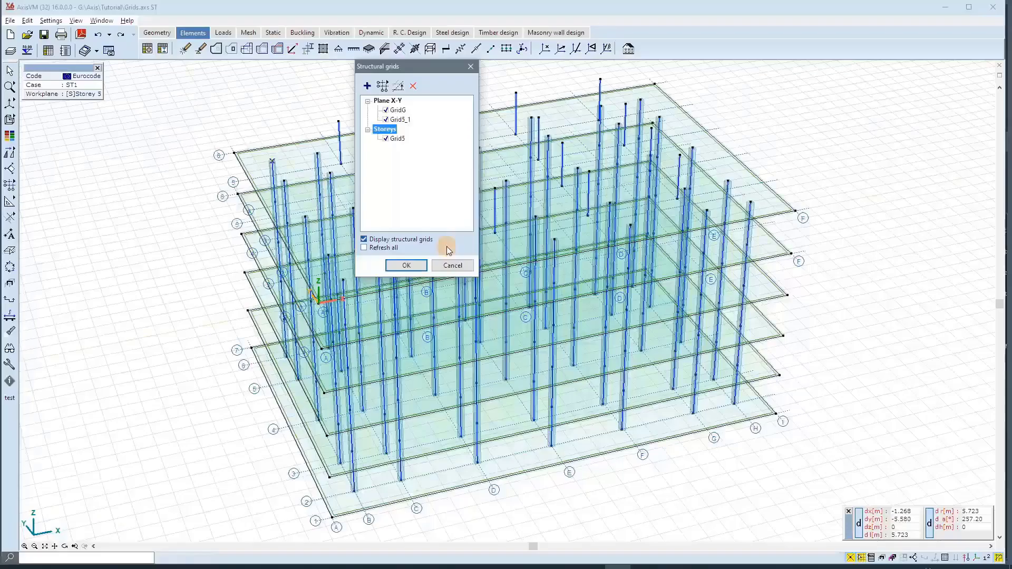
Respace Grid5_1 to 6*5 in X and 4*5 in Y.
click(402, 120)
double_click(401, 120)
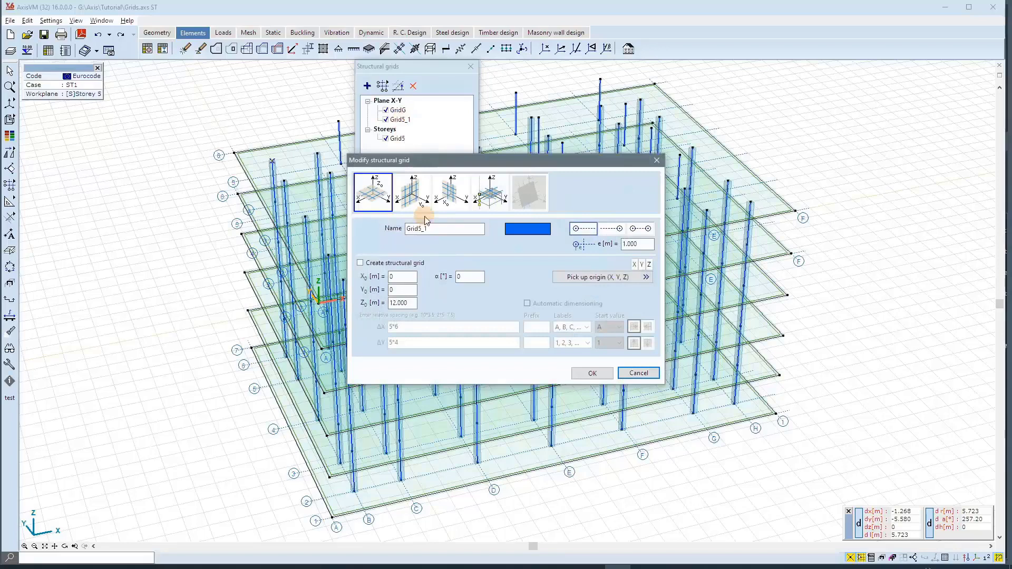
click(360, 262)
text(6*5)
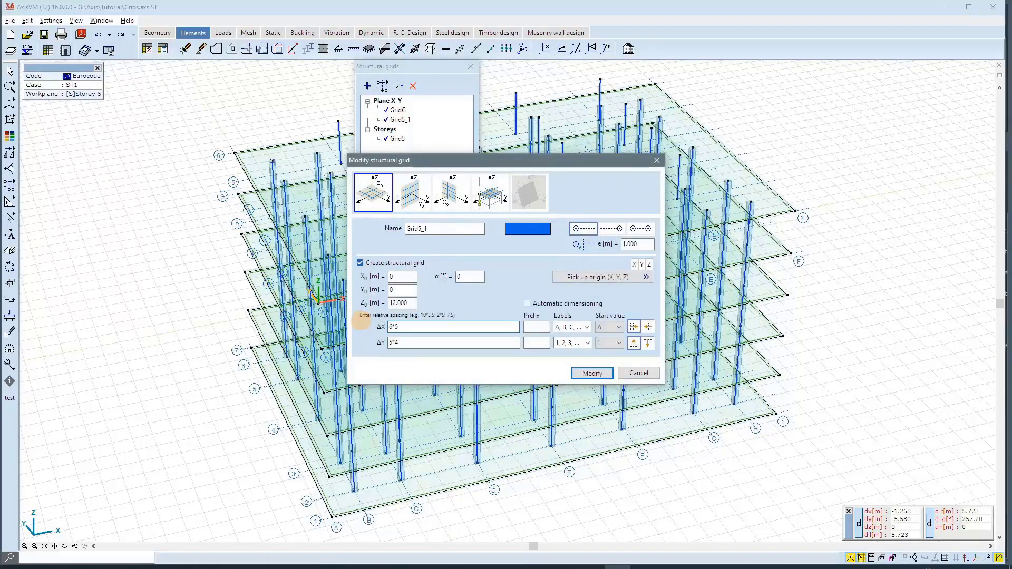
key(Tab)
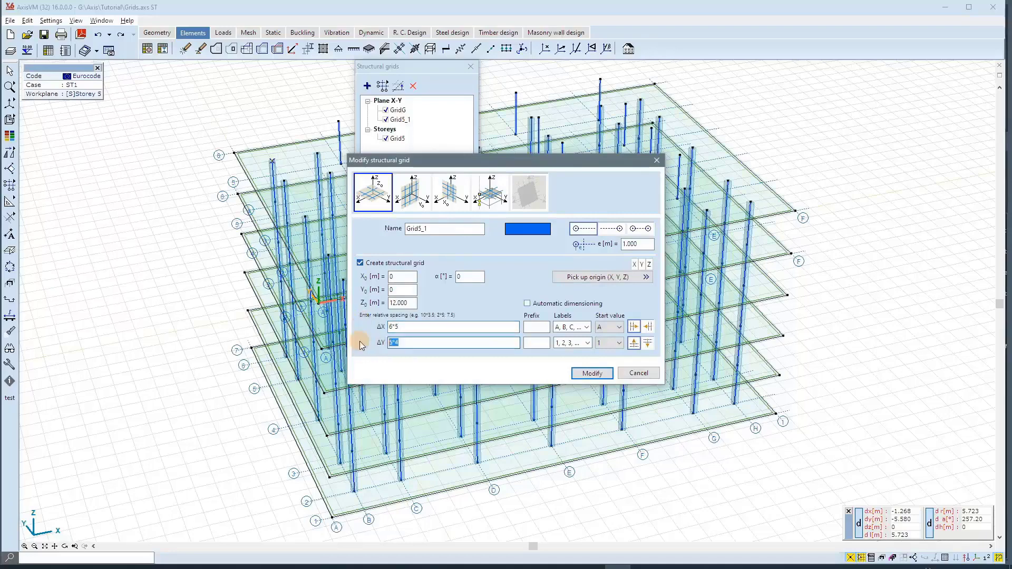
text(4*5)
click(592, 373)
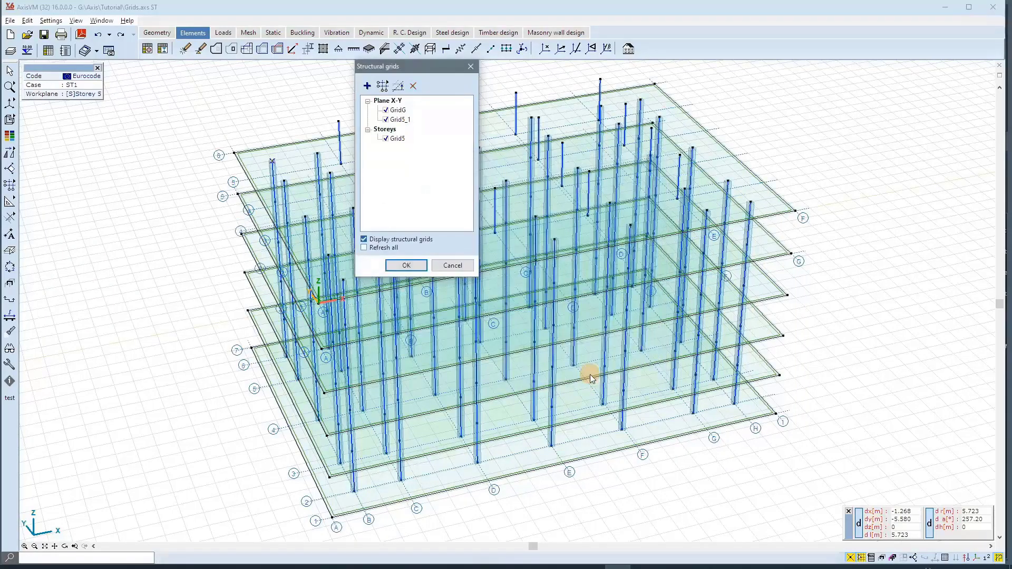
click(406, 265)
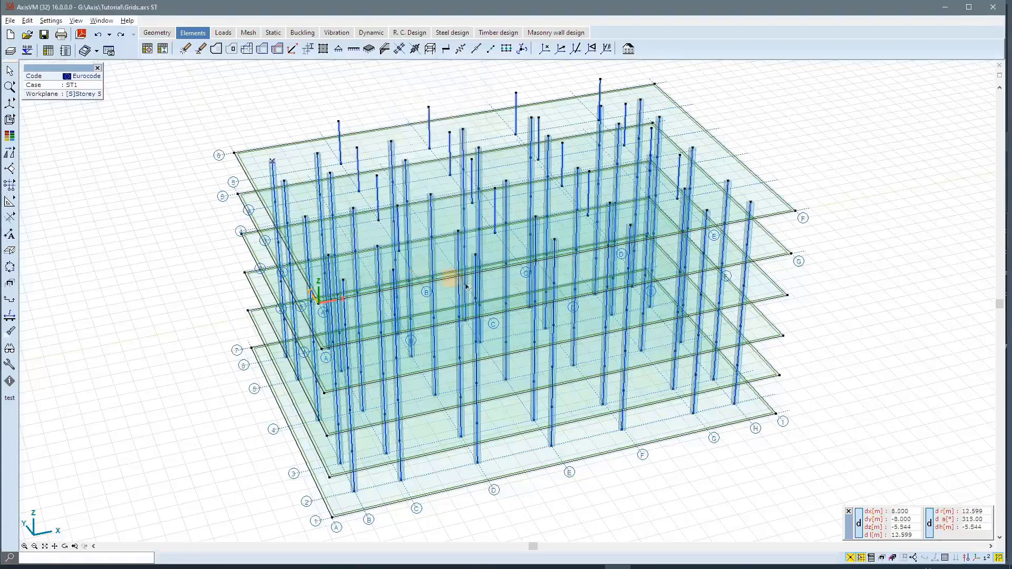
Display Storey 4 together with Storey 5 above it.
click(27, 51)
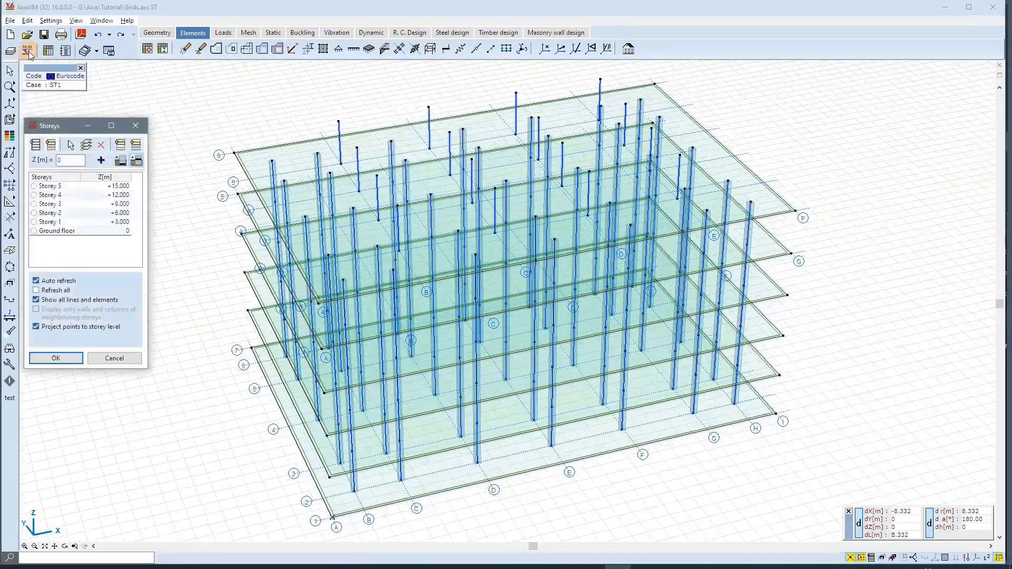
click(35, 196)
click(135, 146)
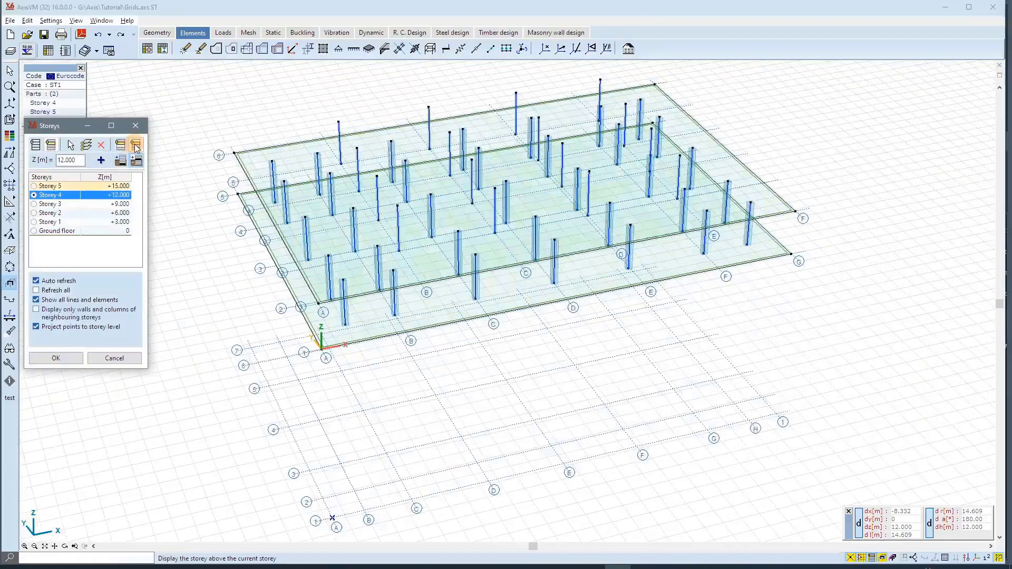
click(136, 146)
click(135, 146)
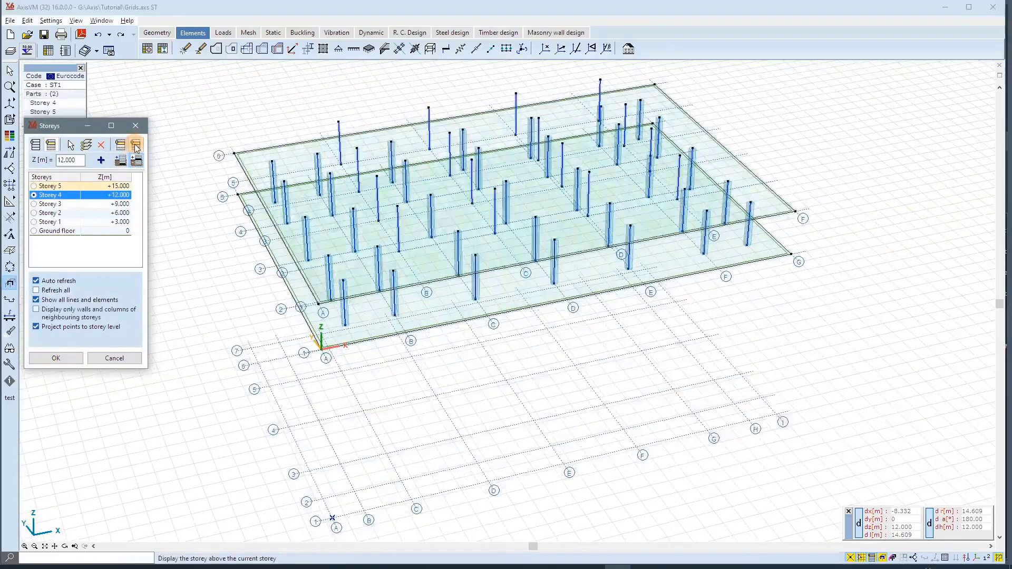
click(135, 146)
click(135, 146)
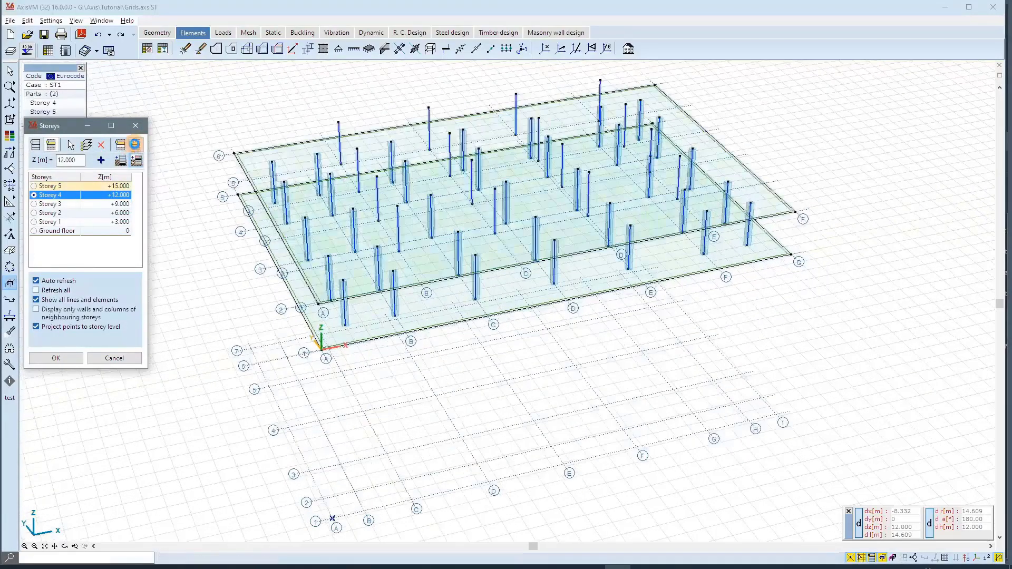
click(55, 359)
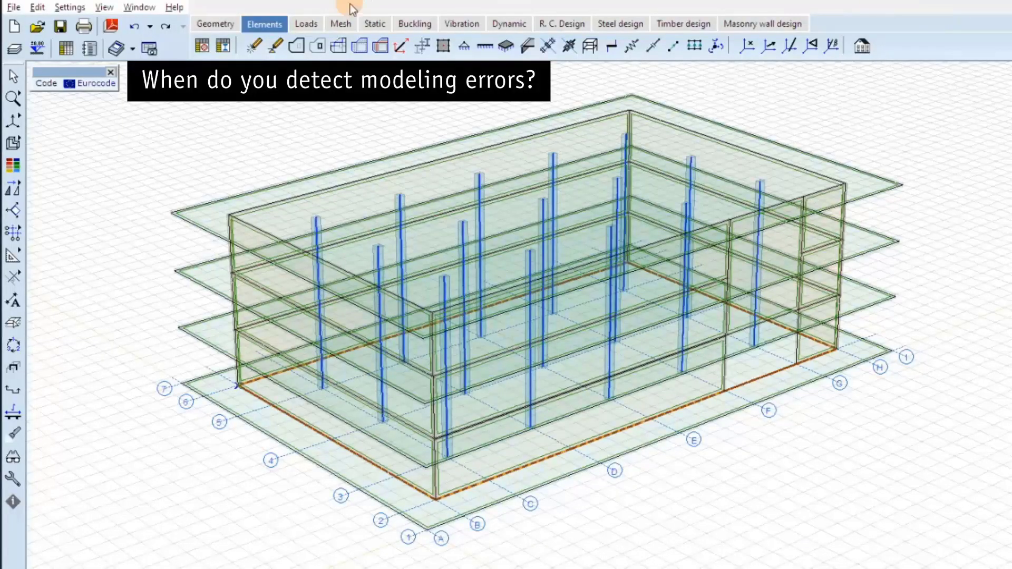
Display ST1 eZ displacement isosurfaces for the whole building, ranging from 2.555 to -33.032 mm.
click(306, 24)
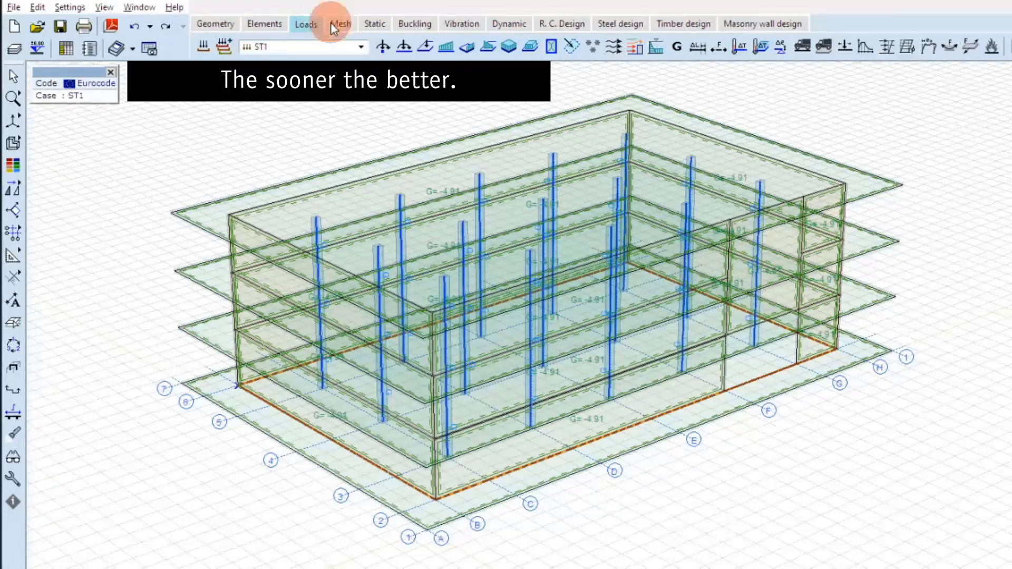
click(332, 25)
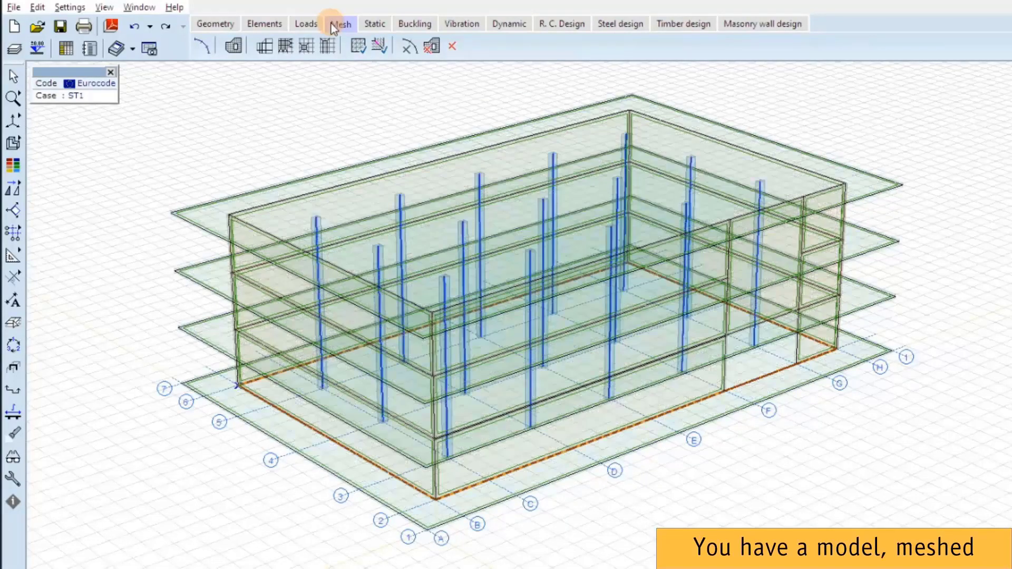
click(376, 23)
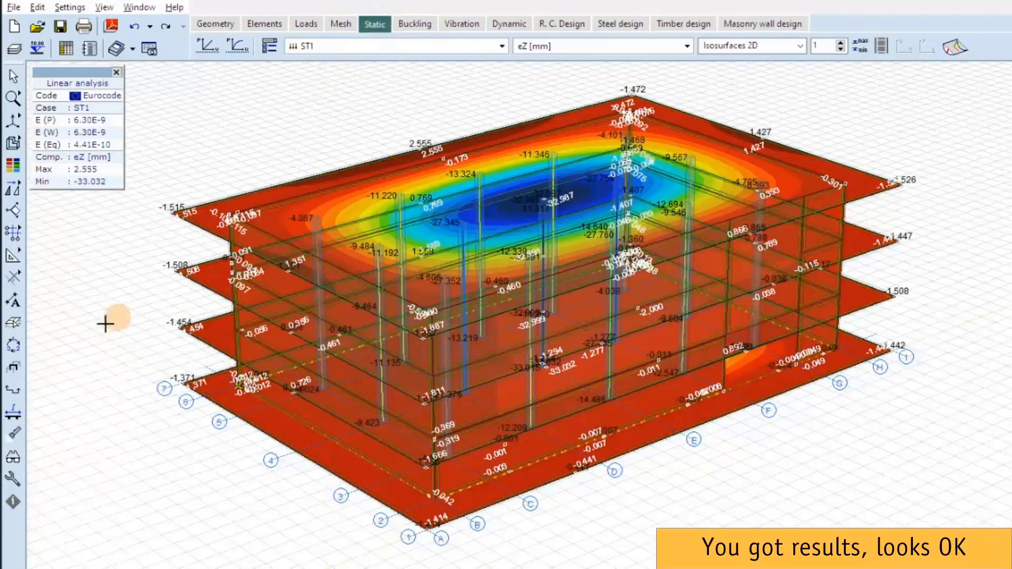
Filter the view through Parts to show only the walls' displacement colours.
click(19, 370)
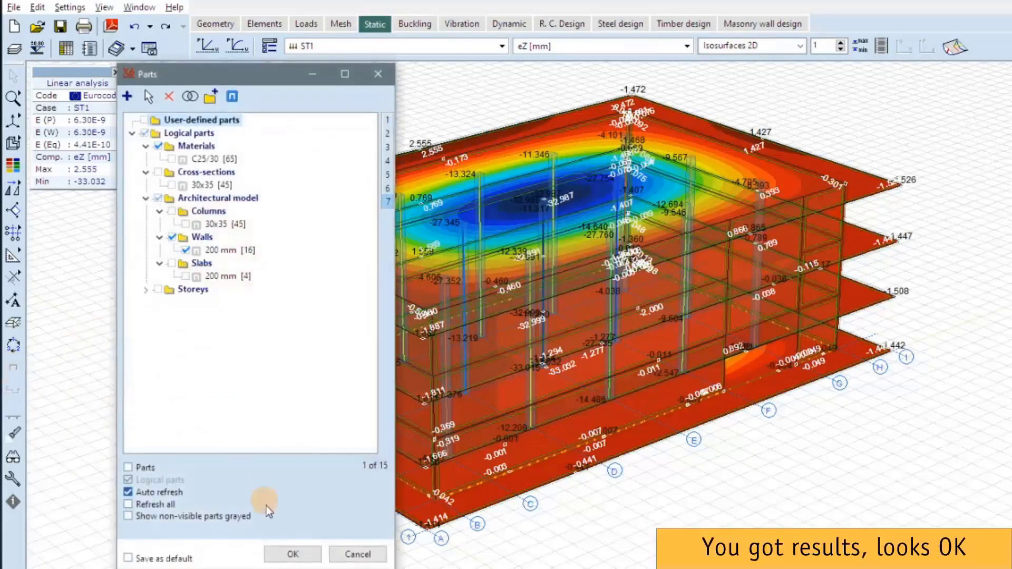
click(146, 467)
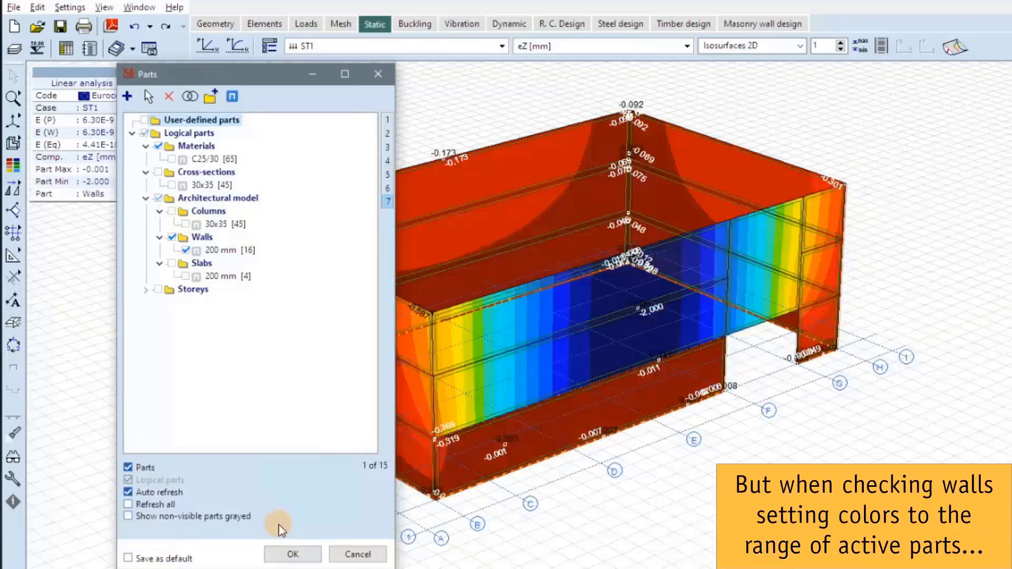
click(290, 551)
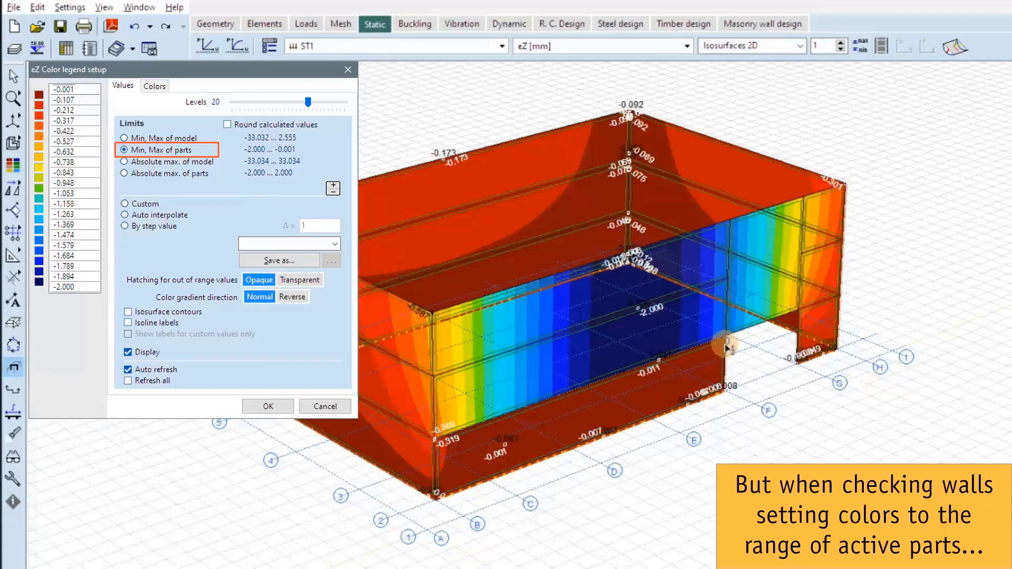
Turn off the Parts filter to show the whole model, then return to the plain meshed view.
mouse_move(727, 347)
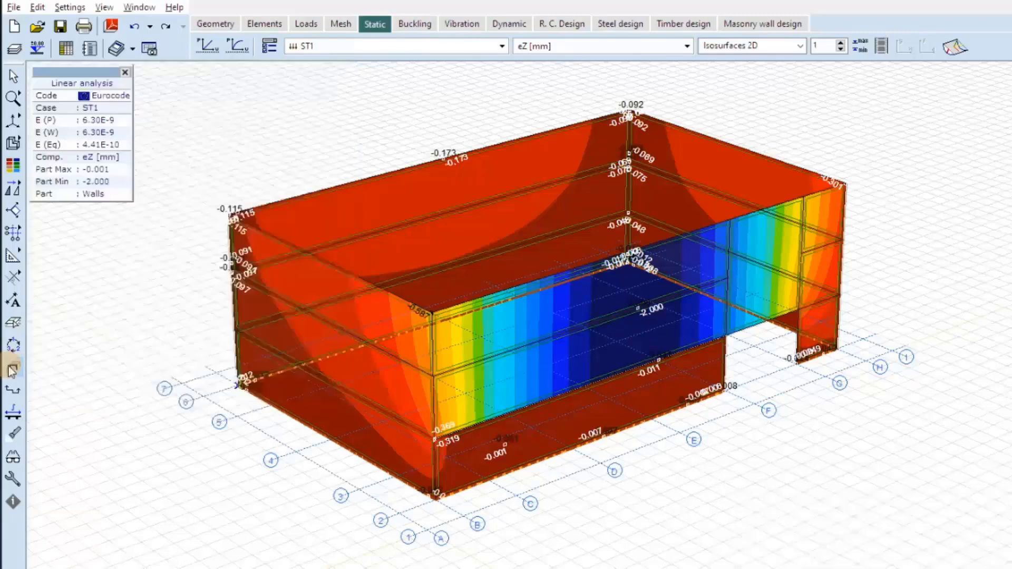
click(11, 370)
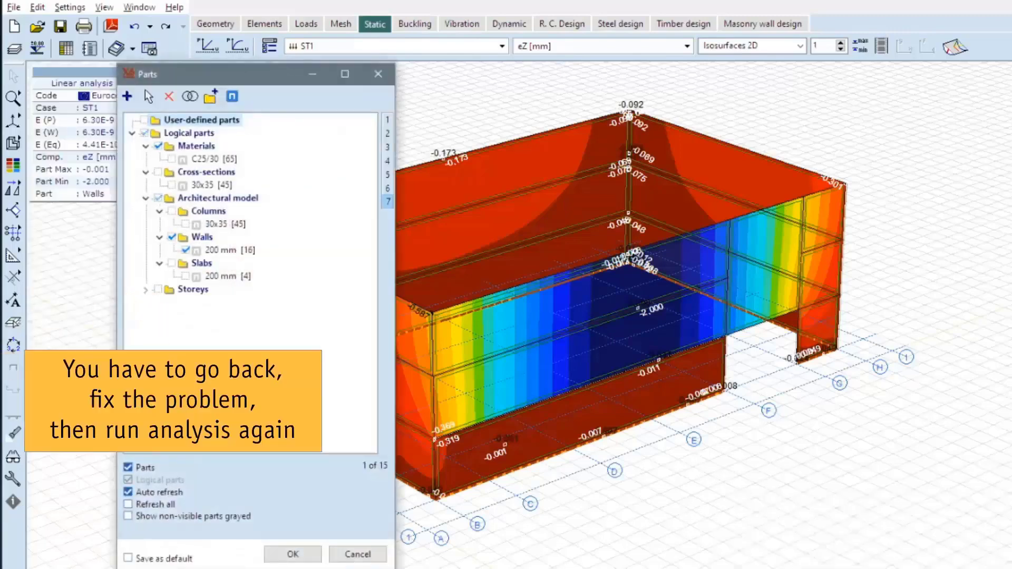
click(128, 467)
click(293, 555)
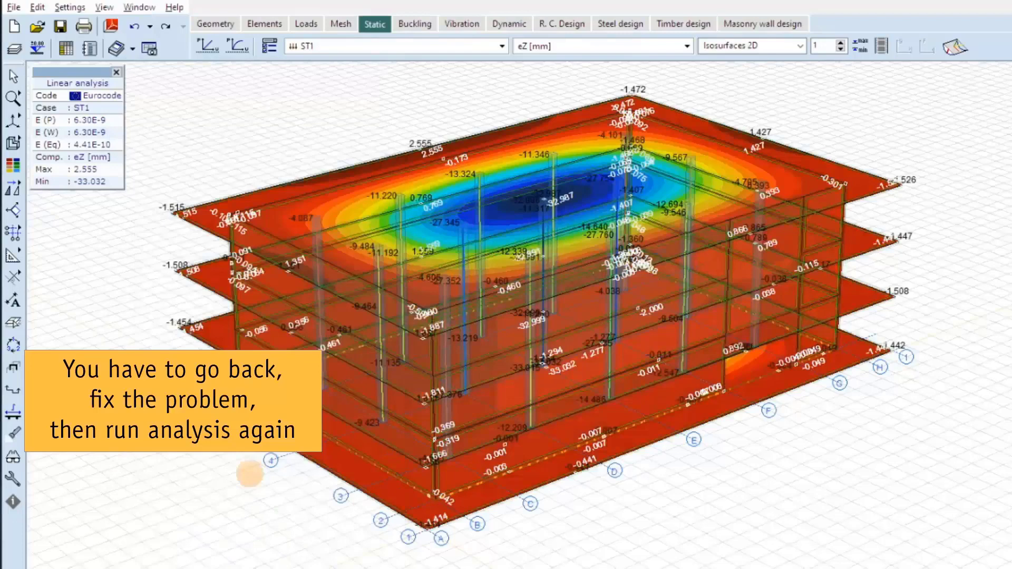
click(341, 24)
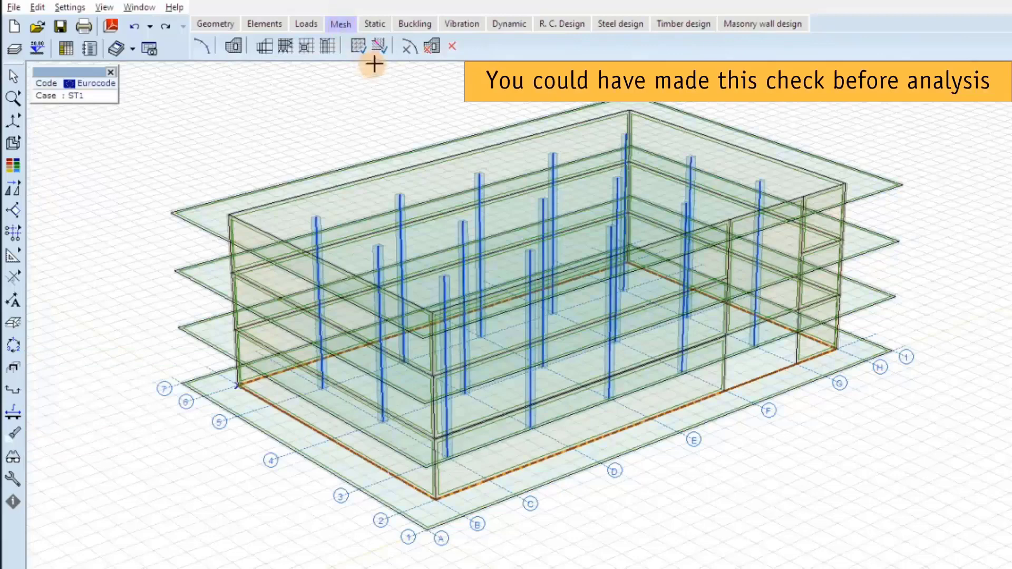
Highlight free edges and zoom in on the front corner where a wall misses the slab.
click(380, 47)
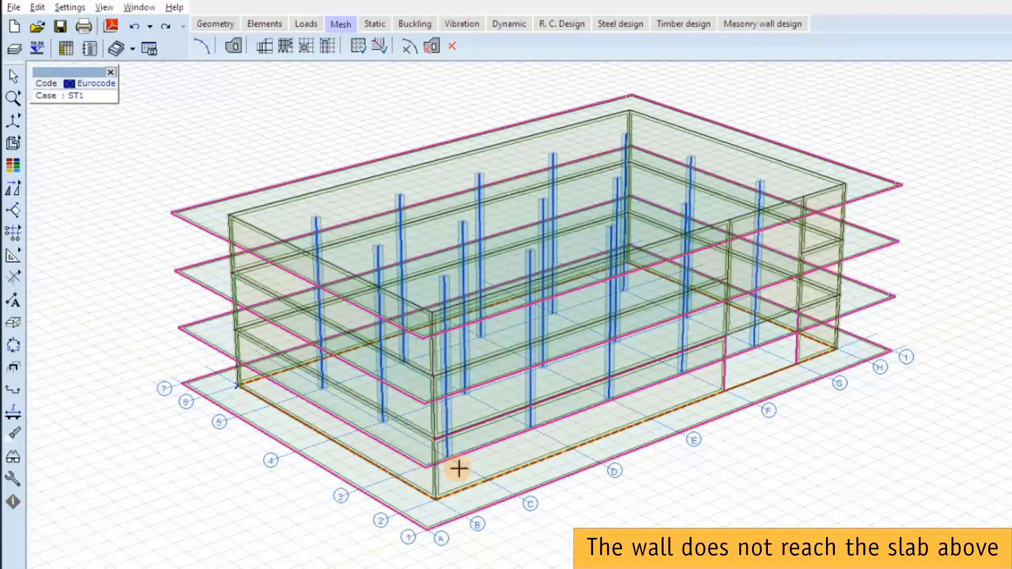
scroll(491, 445, up, 3)
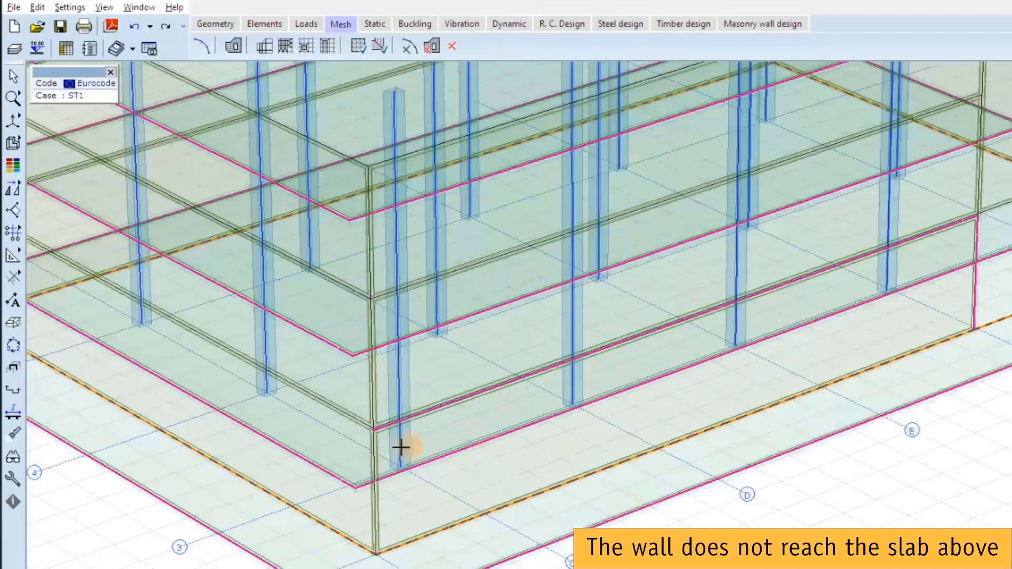
scroll(362, 438, up, 3)
scroll(366, 434, up, 2)
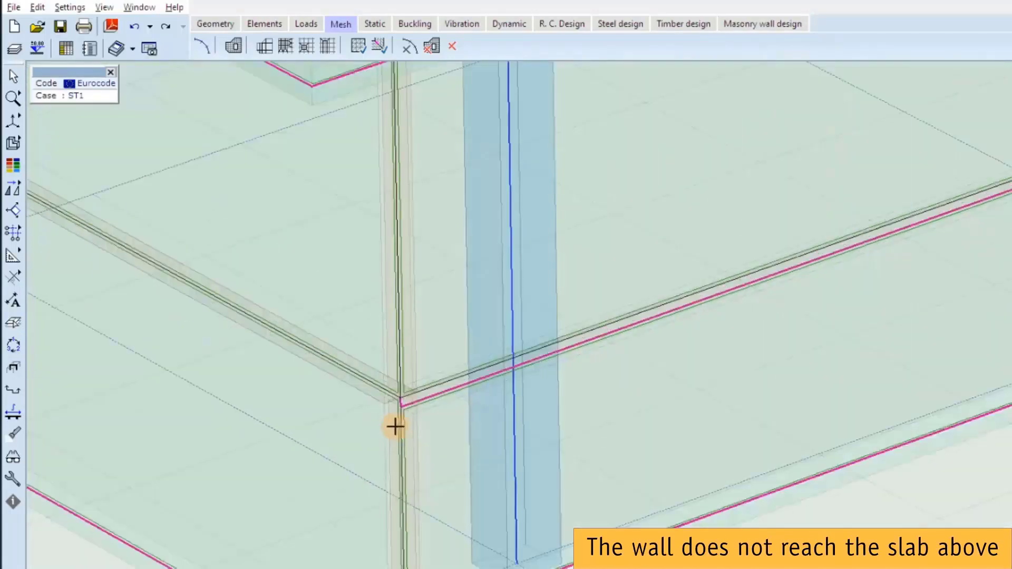
scroll(397, 441, up, 3)
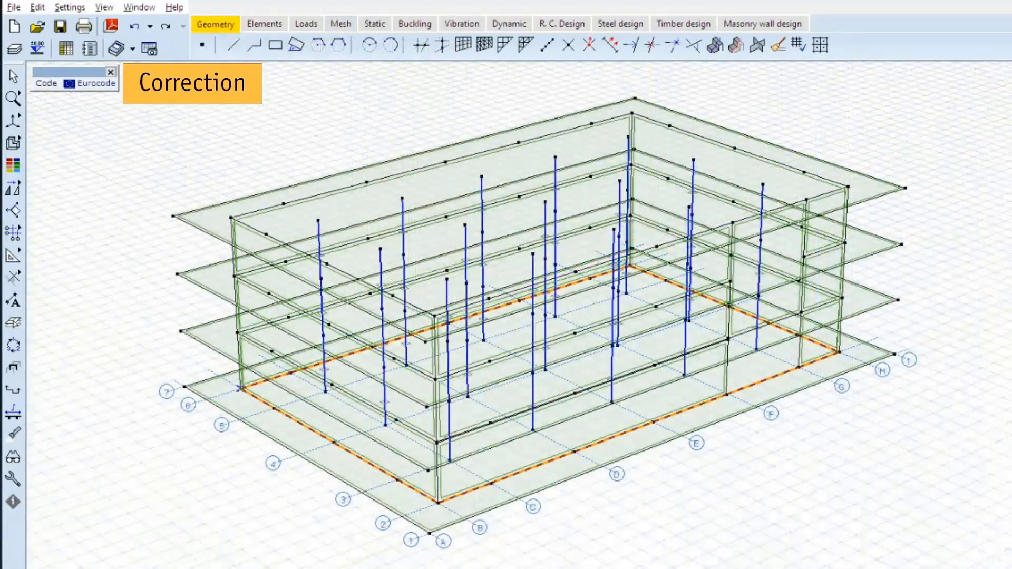
Move node 75 onto node 74 and the other wall-top node onto node 54, raising the wall to 3.000 m.
scroll(431, 440, up, 5)
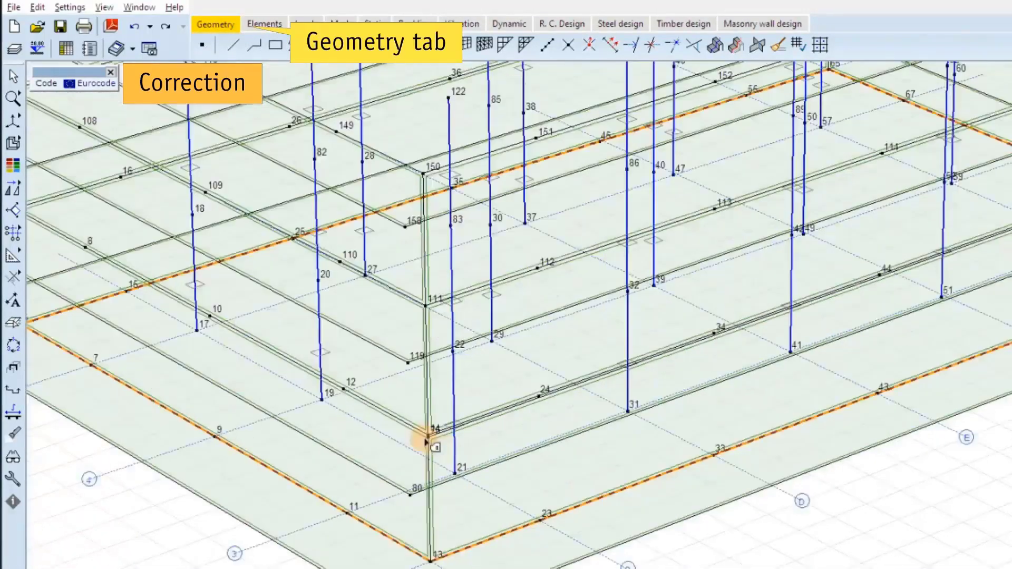
scroll(431, 442, up, 3)
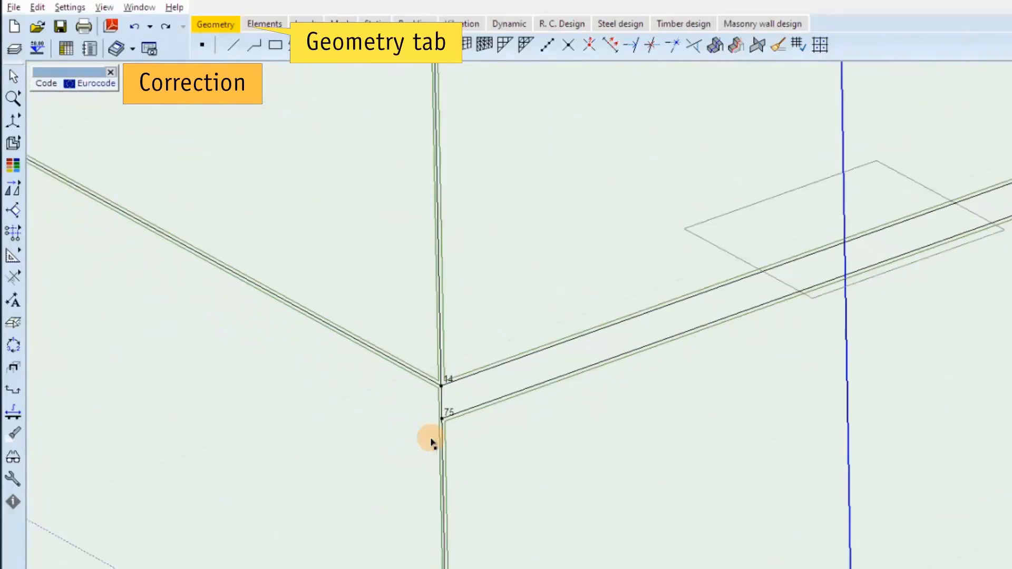
mouse_move(443, 420)
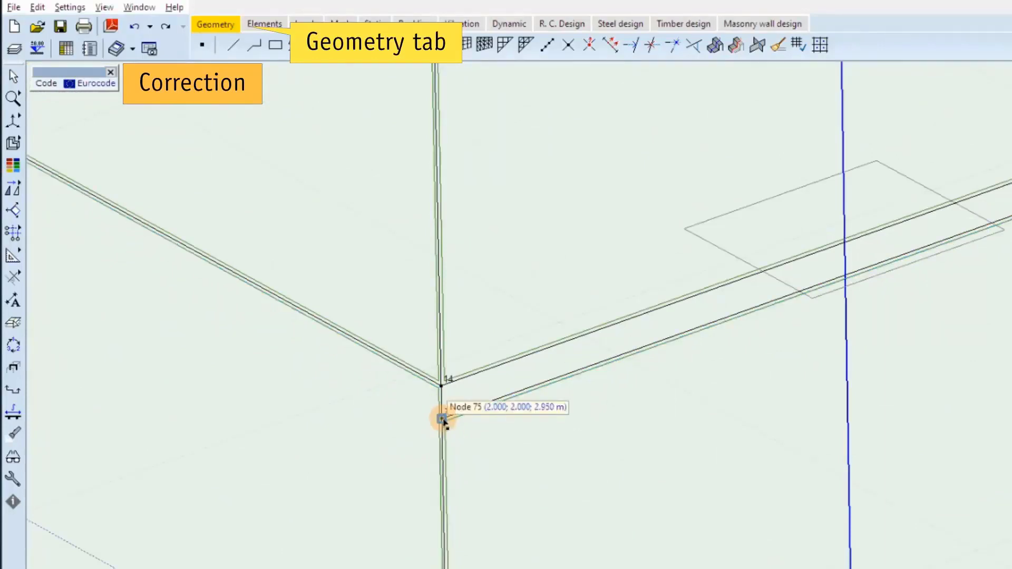
drag(441, 420, 441, 388)
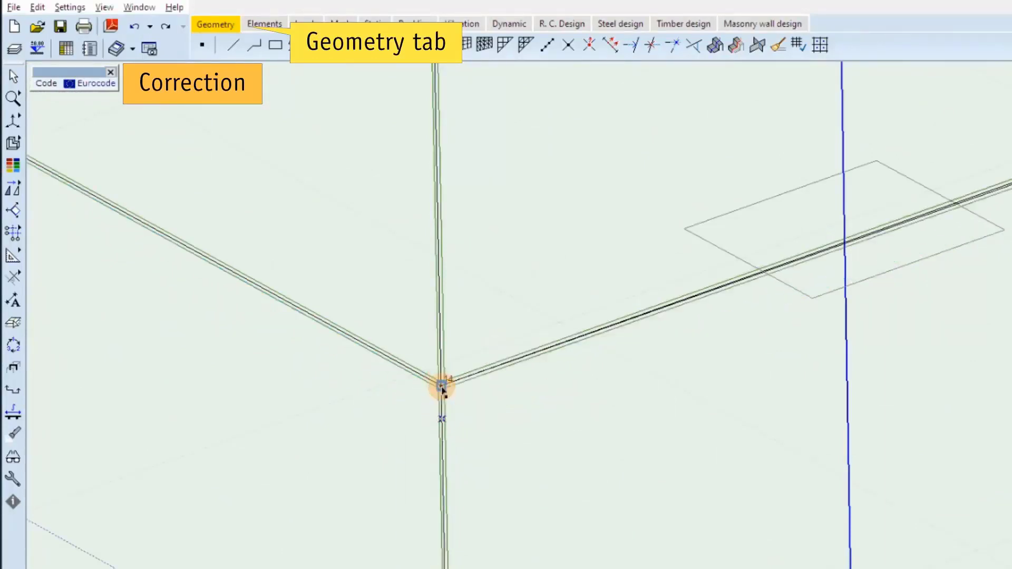
scroll(442, 388, down, 6)
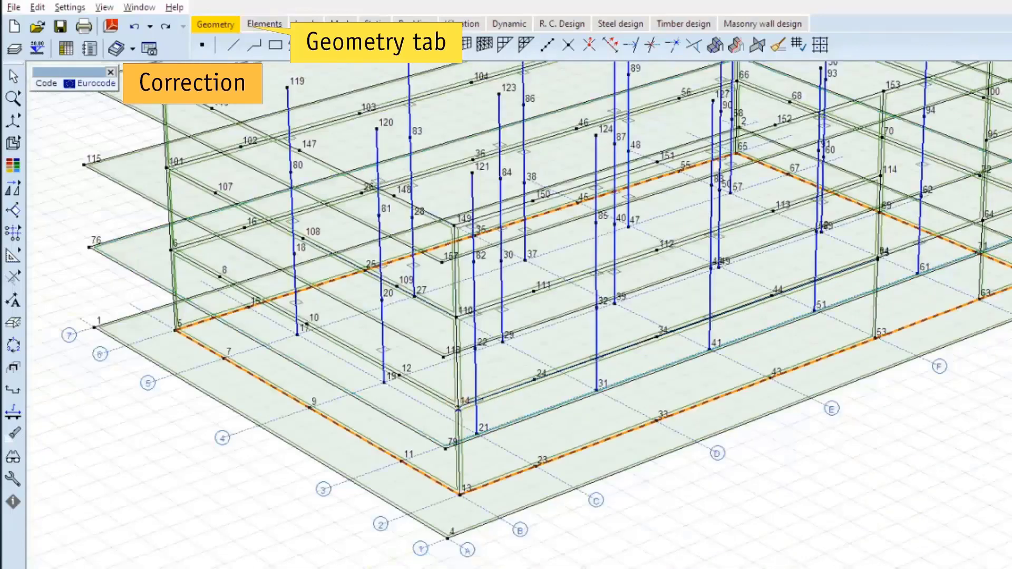
scroll(883, 254, up, 5)
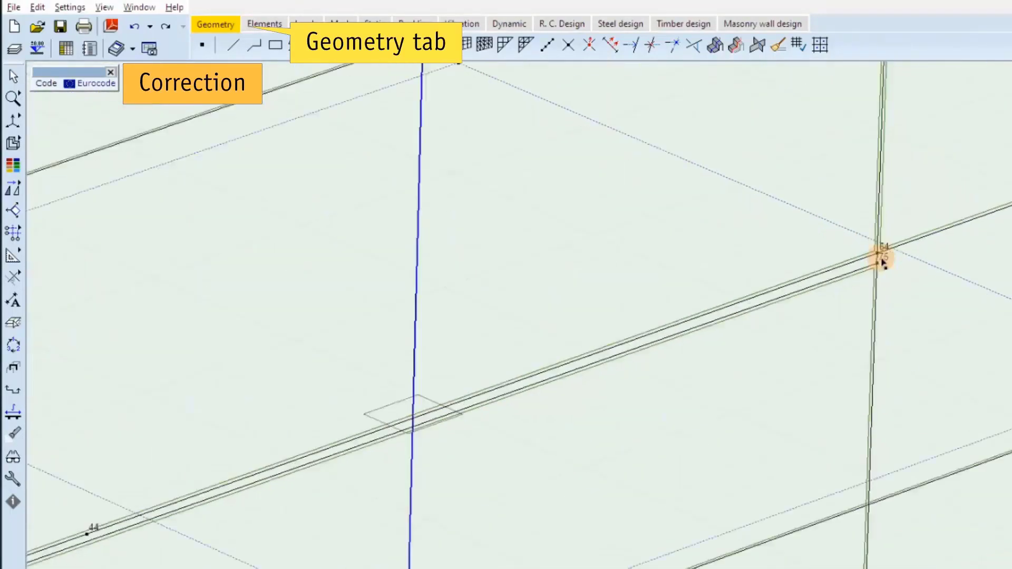
scroll(882, 258, up, 3)
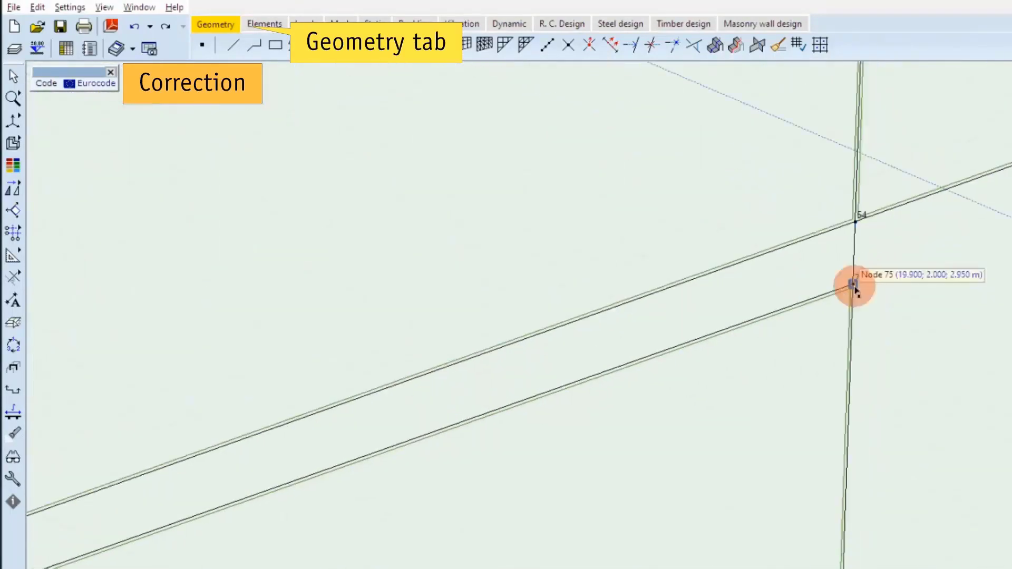
drag(853, 285, 855, 220)
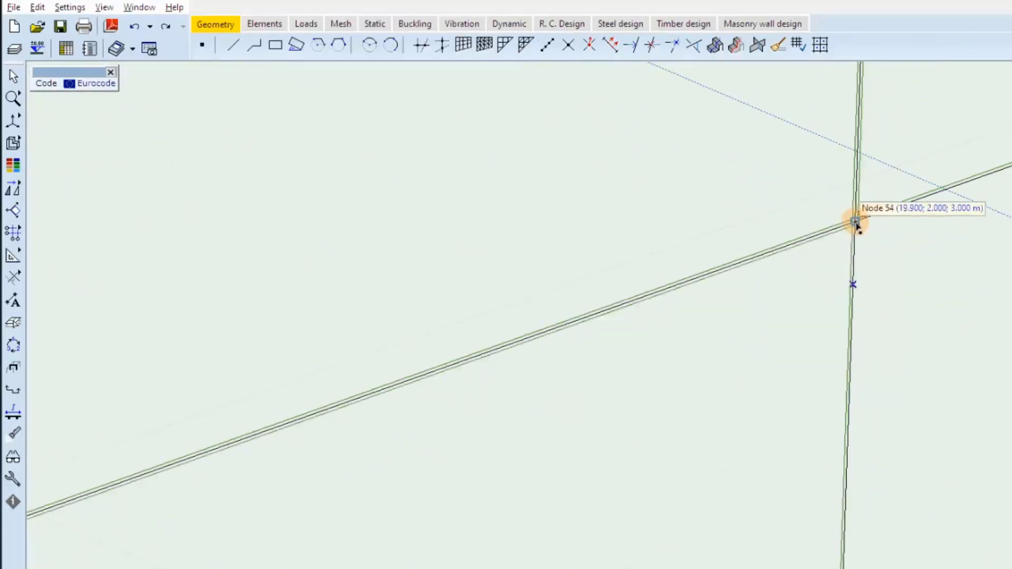
scroll(857, 228, down, 6)
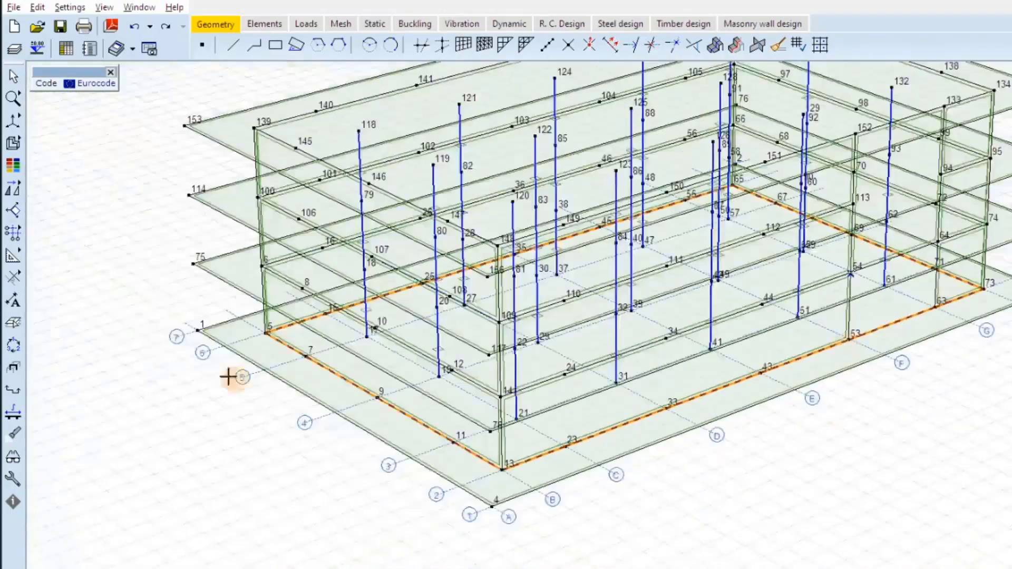
scroll(165, 379, down, 3)
scroll(165, 379, up, 1)
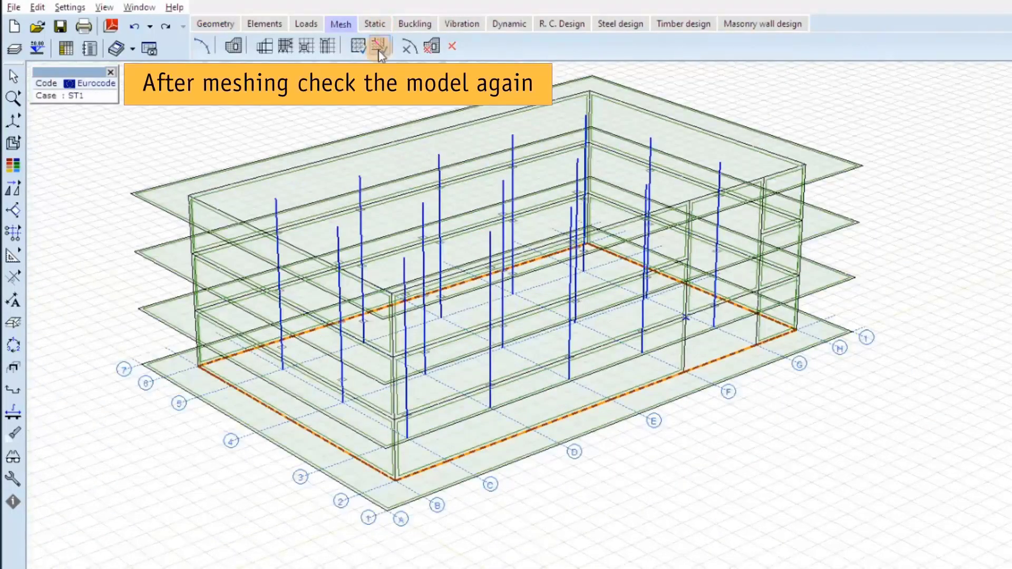
Confirm no free edges remain, then view the new ST1 eZ results (2.495 to -31.778 mm).
click(378, 49)
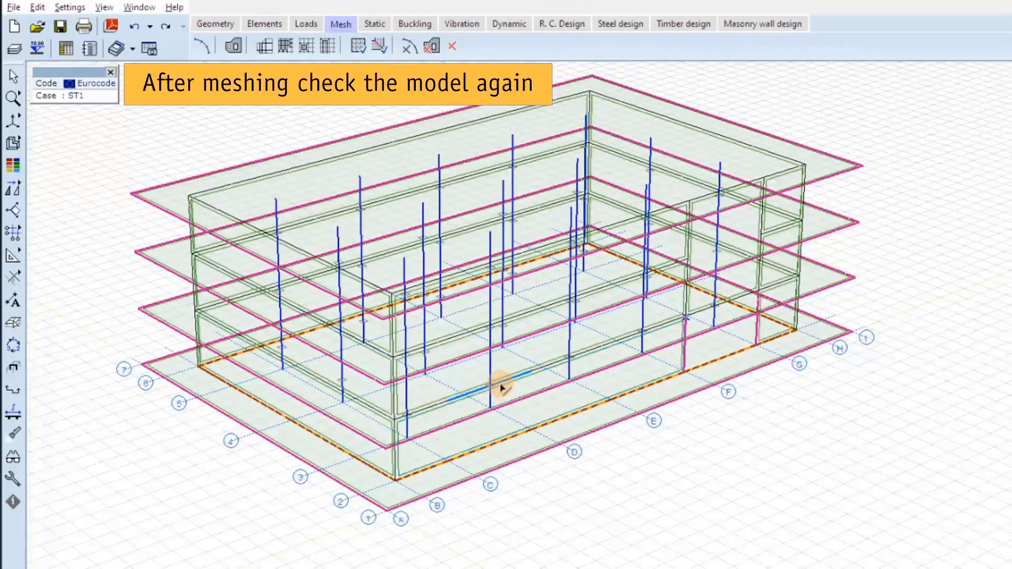
click(380, 23)
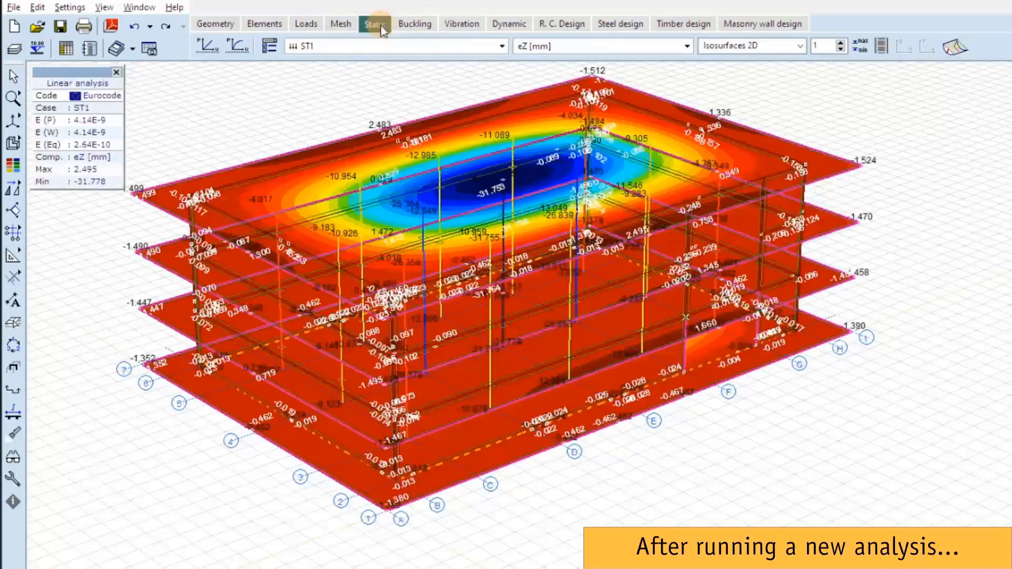
Limit the displayed eZ results to the wall parts, showing -0.013 to -0.252 mm.
click(11, 369)
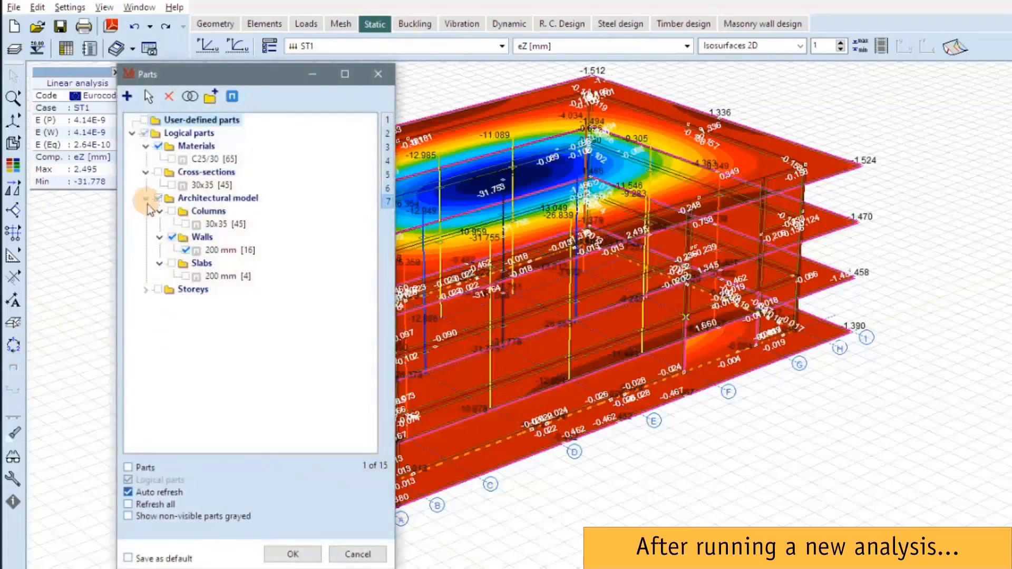
click(130, 467)
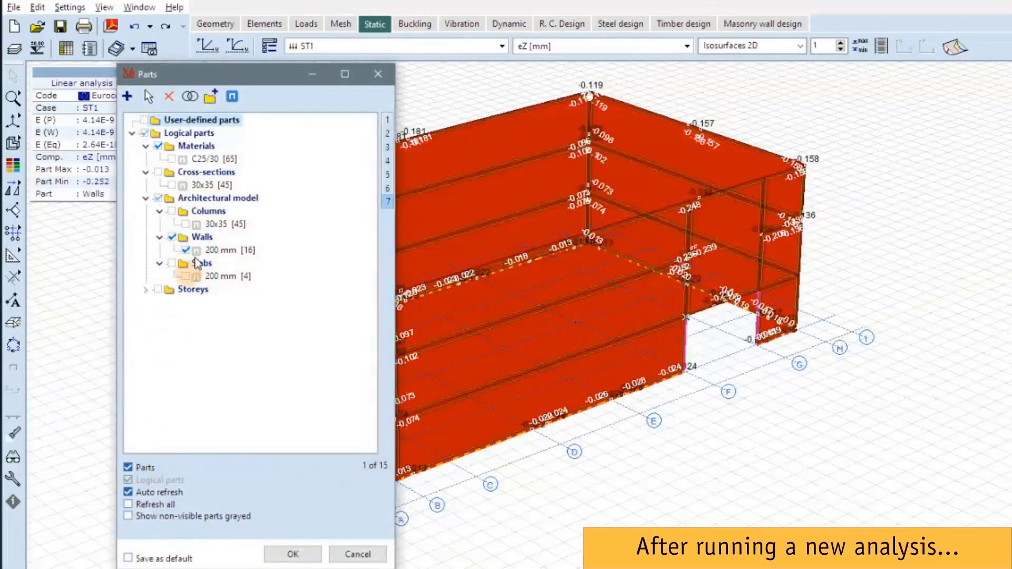
click(293, 554)
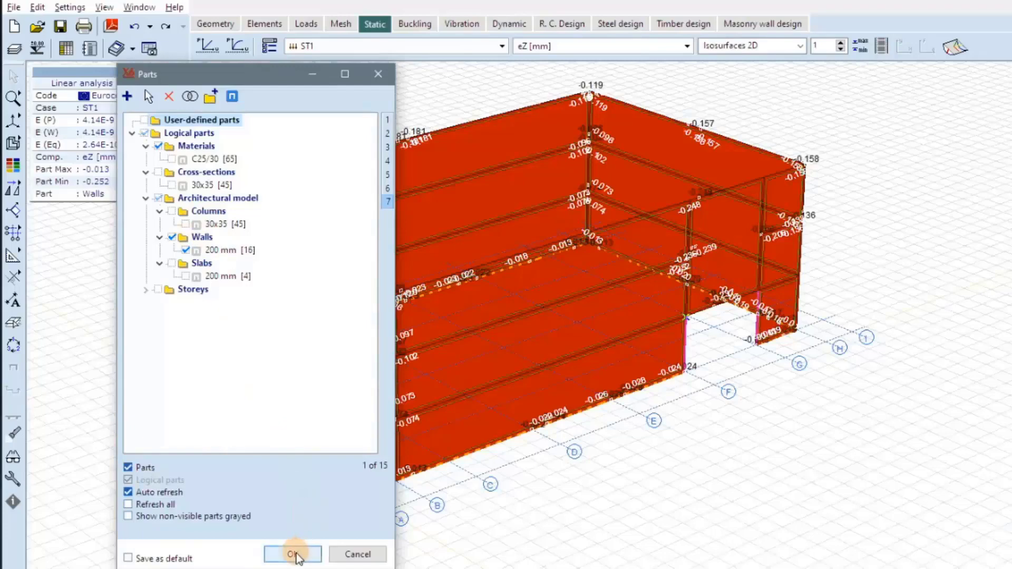